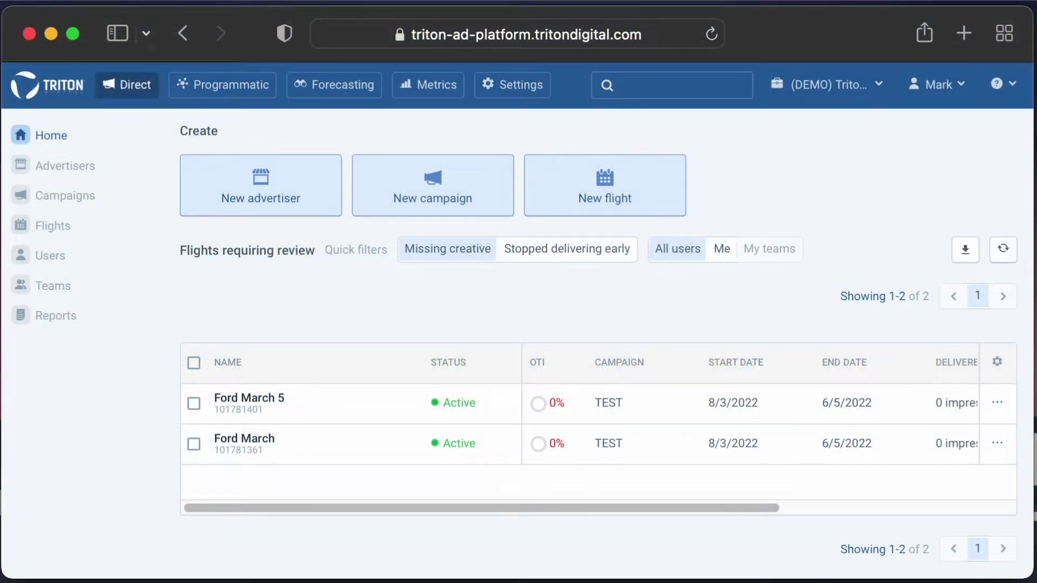
Step: Open the TAP User Guide in a new tab from the help menu
left_click(1010, 96)
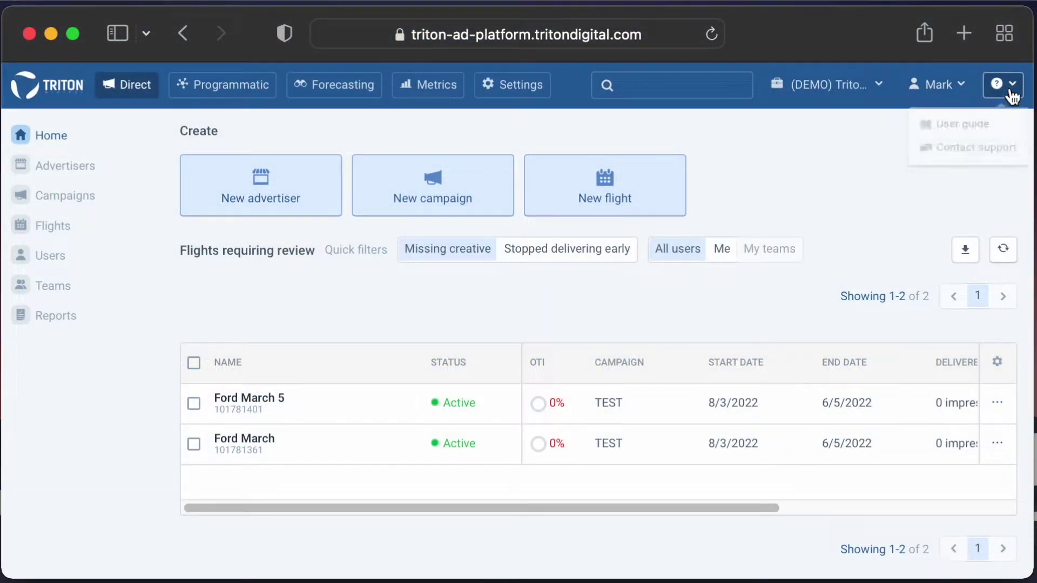
left_click(1004, 126)
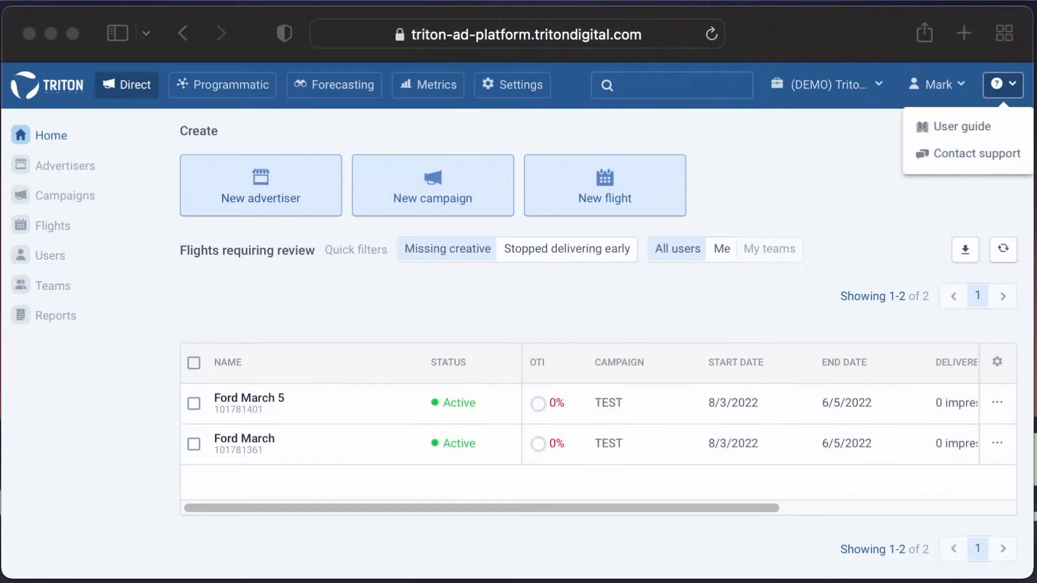
Step: Browse the Advertisers, Campaigns and Flights lists, then return to Advertisers
left_click(74, 164)
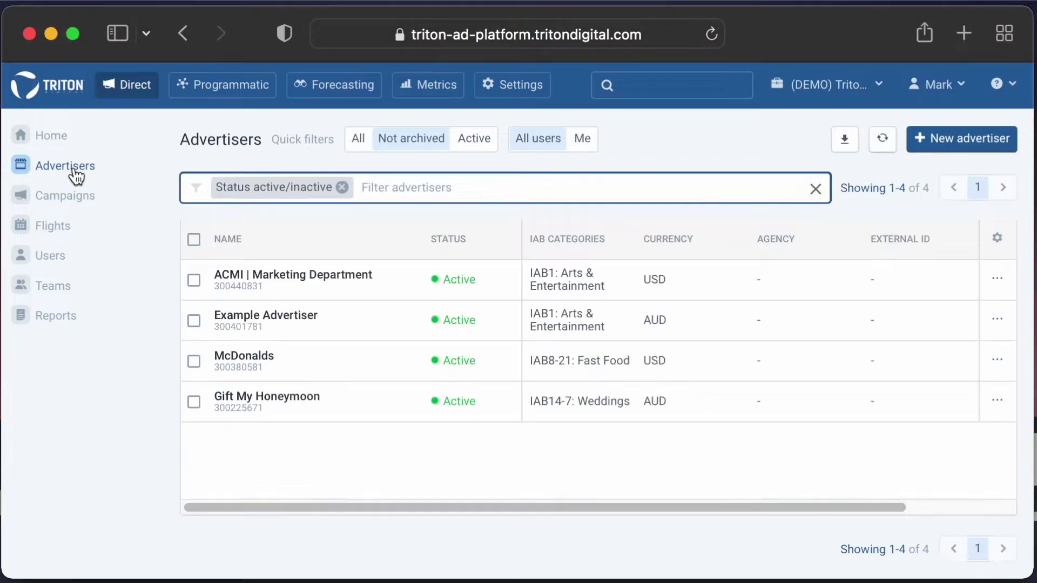
left_click(66, 195)
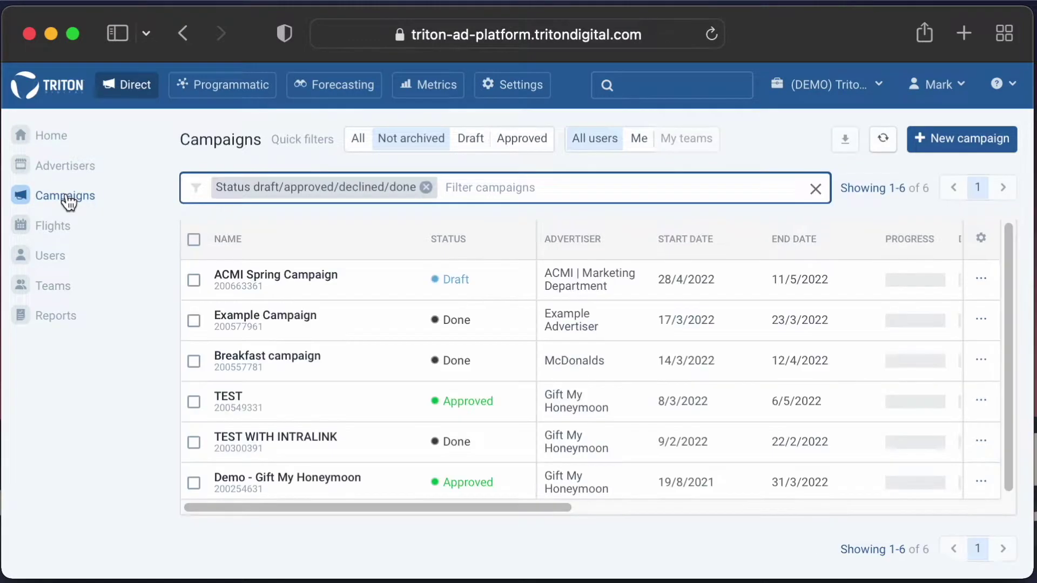
left_click(57, 226)
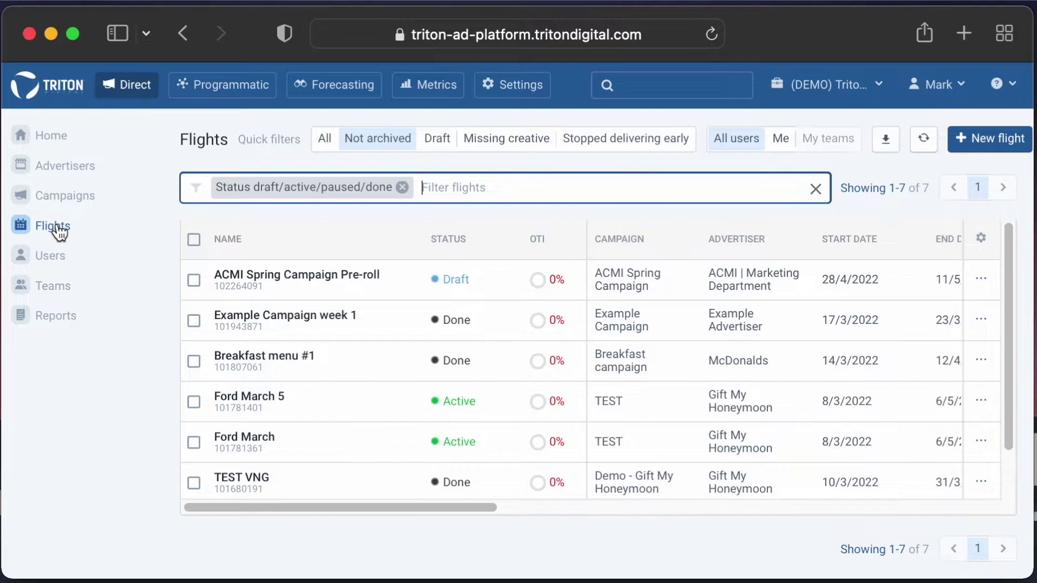
left_click(56, 174)
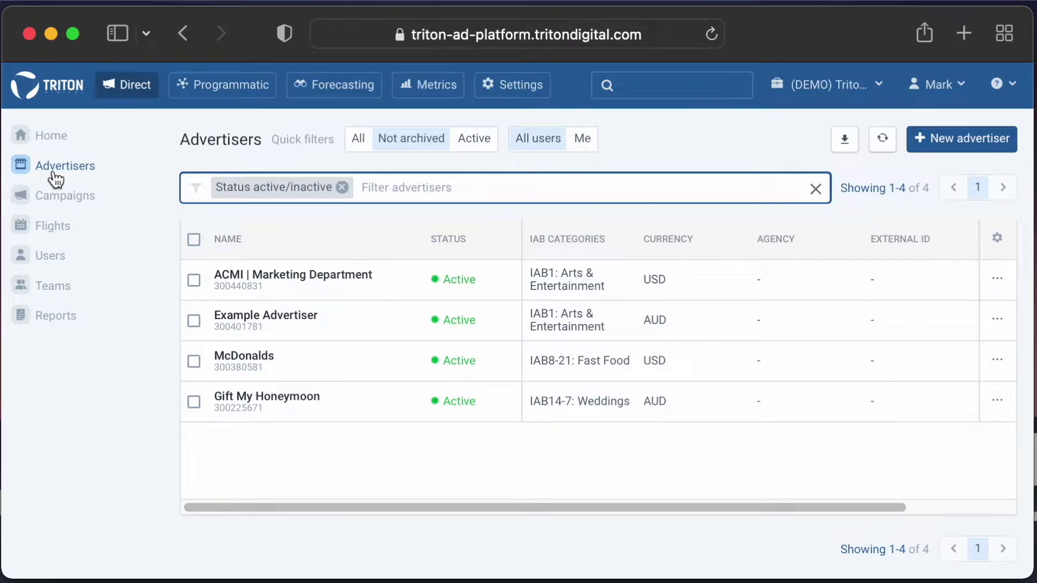
Step: Review the ACMI | Marketing Department advertiser's details, then view the Flights and Campaigns lists
left_click(316, 273)
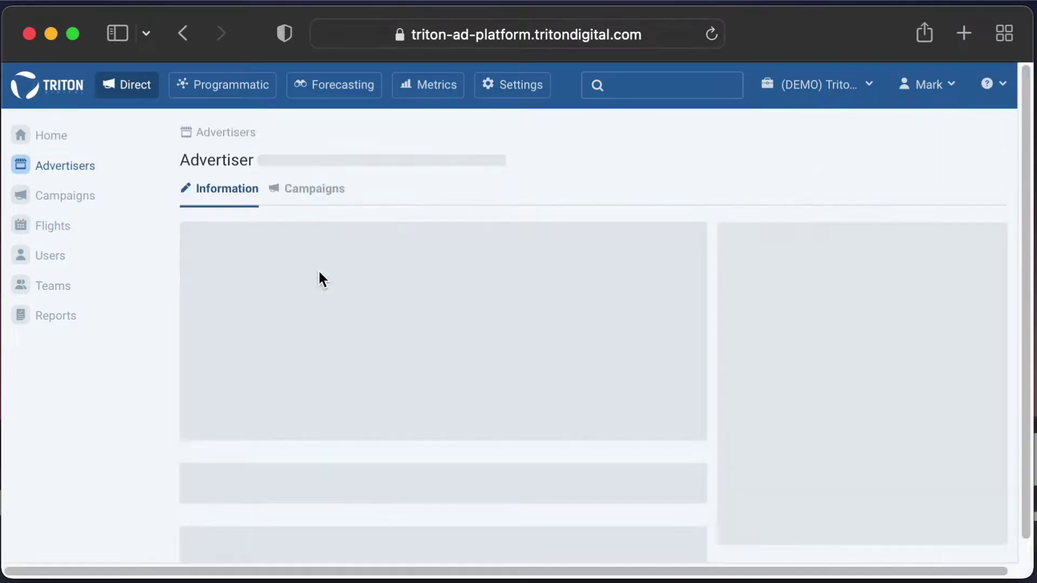
scroll(327, 275, "down", 1)
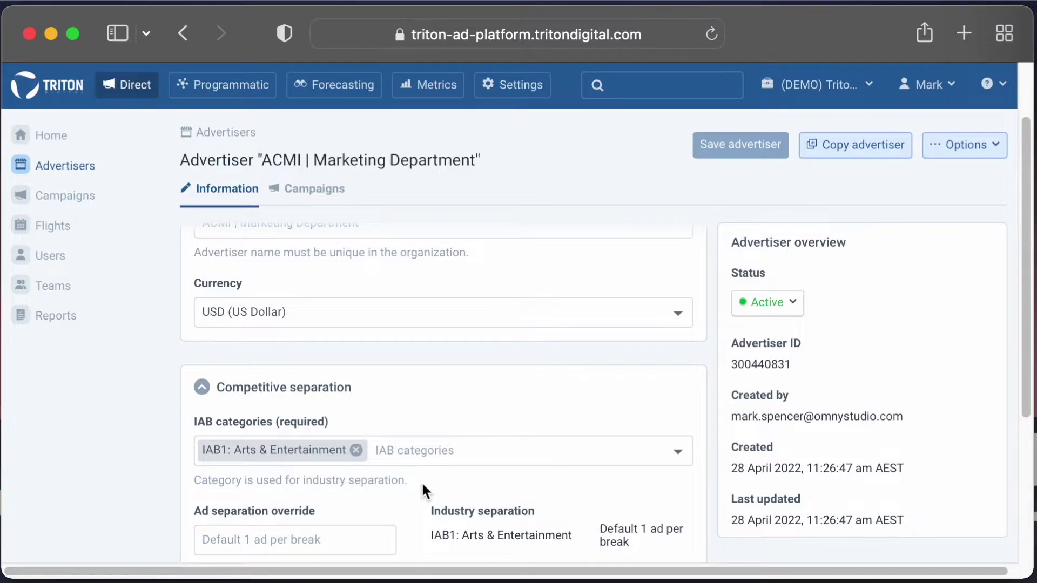
left_click(52, 227)
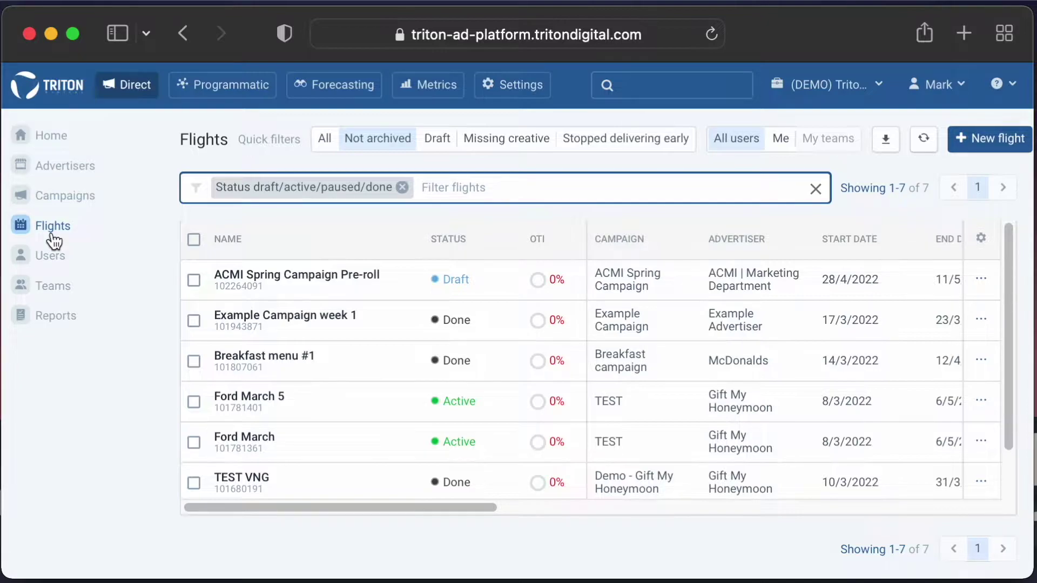
left_click(86, 204)
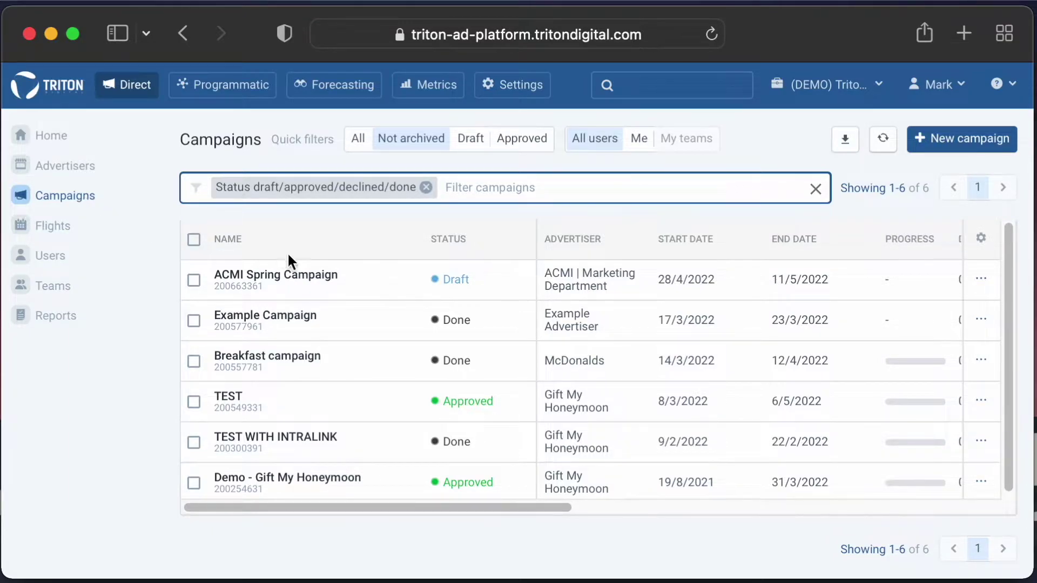
Step: Inspect the ACMI Spring Campaign and its Pre-roll flight, then open a new flight form
left_click(315, 275)
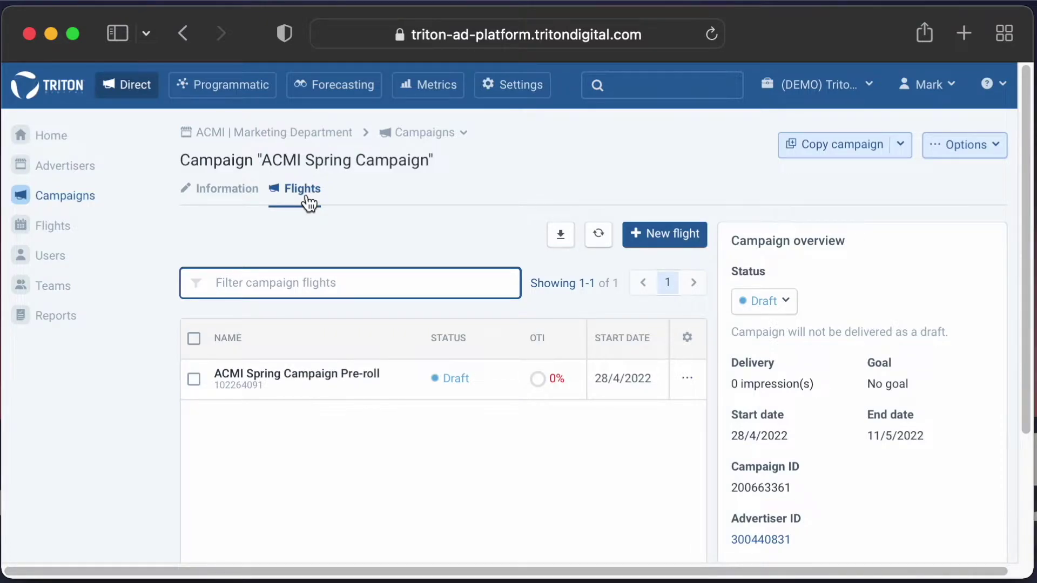
left_click(282, 381)
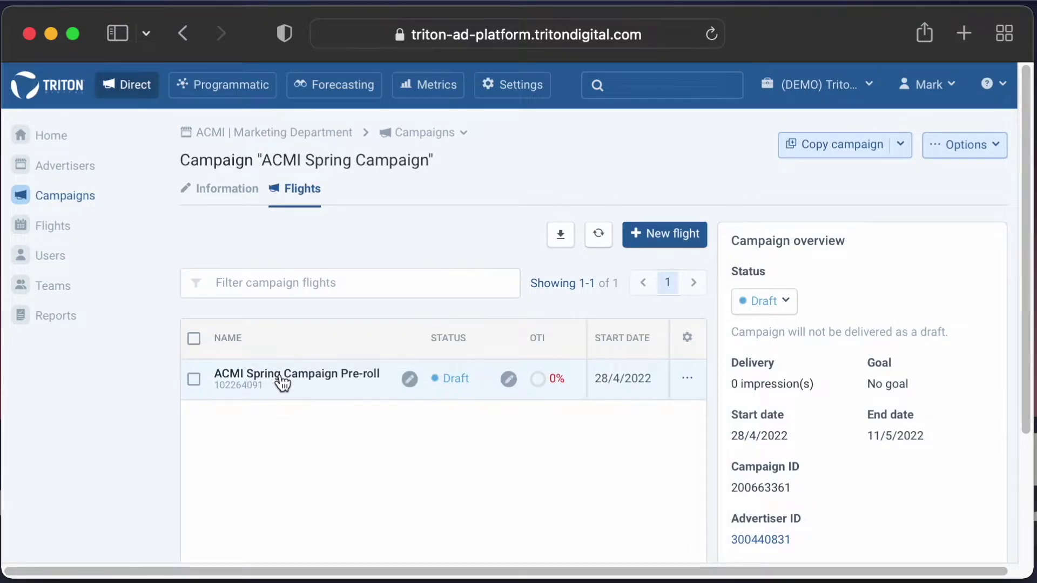
key("super+bracketleft")
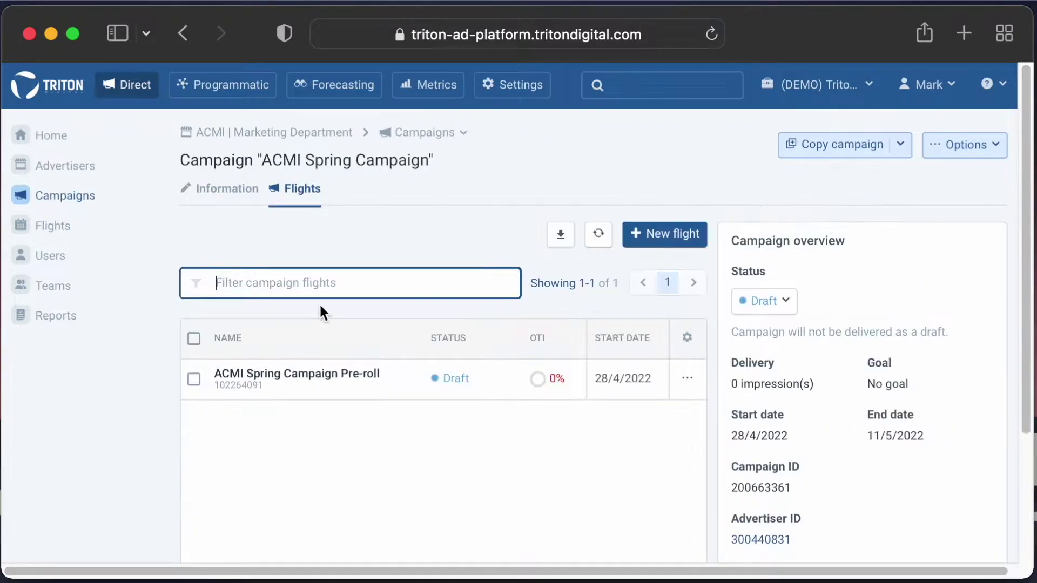
left_click(657, 244)
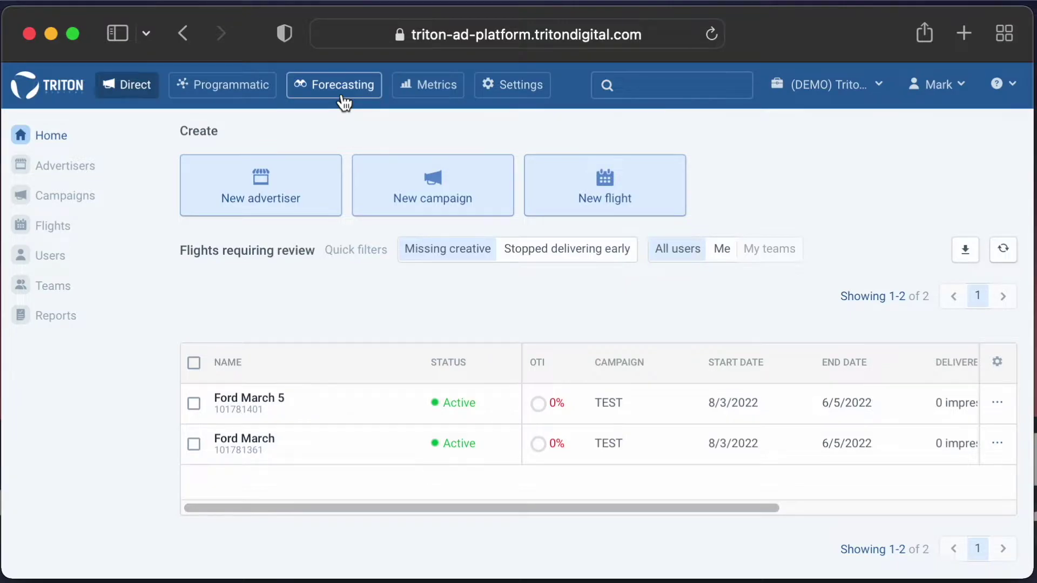
Step: Run a Tap (RC) Impressions forecast for publisher Climactic_Collective, then go to the Users list
left_click(342, 97)
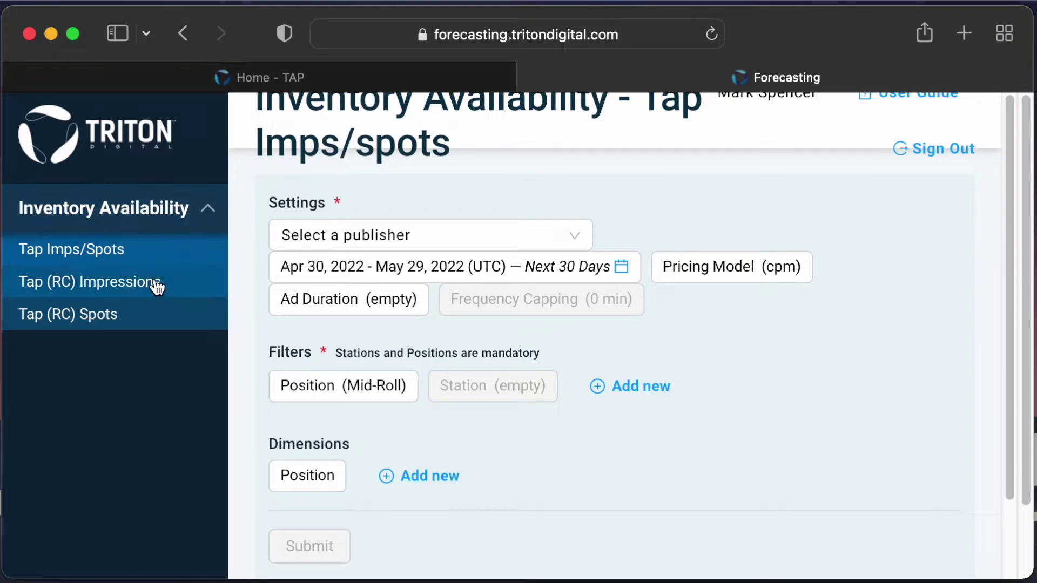
left_click(157, 285)
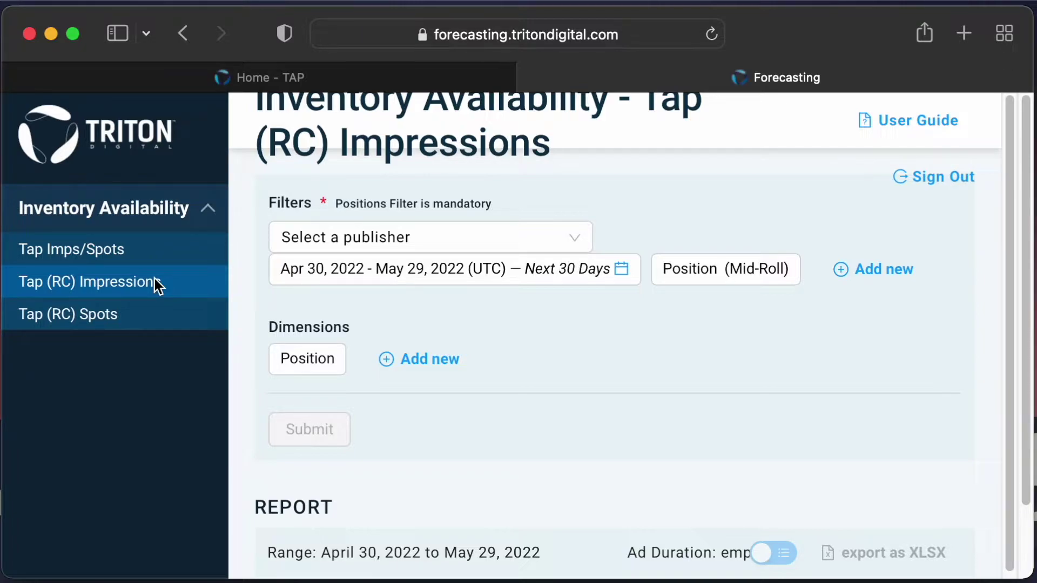
left_click(378, 240)
left_click(391, 285)
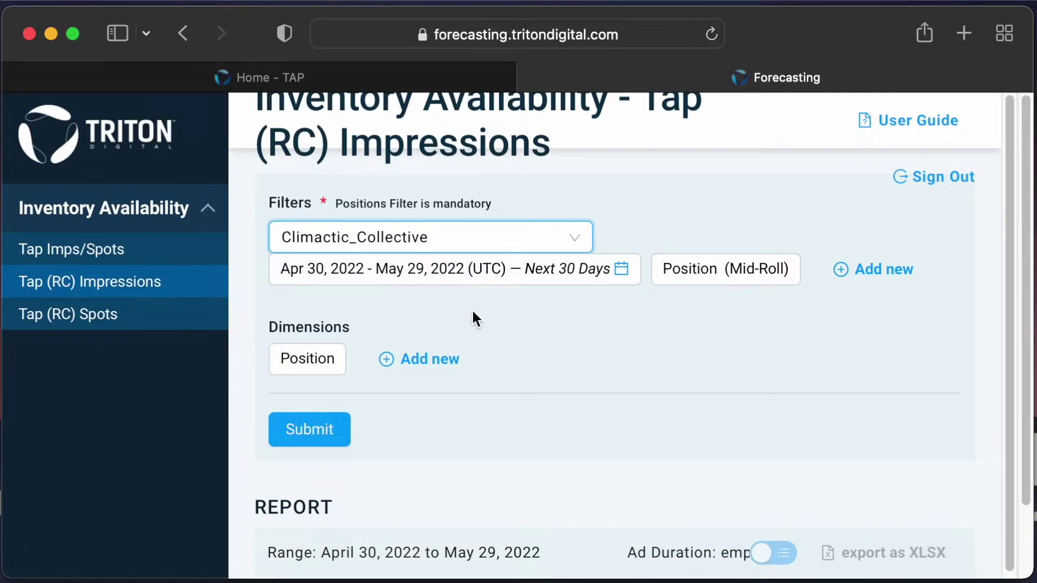
left_click(324, 435)
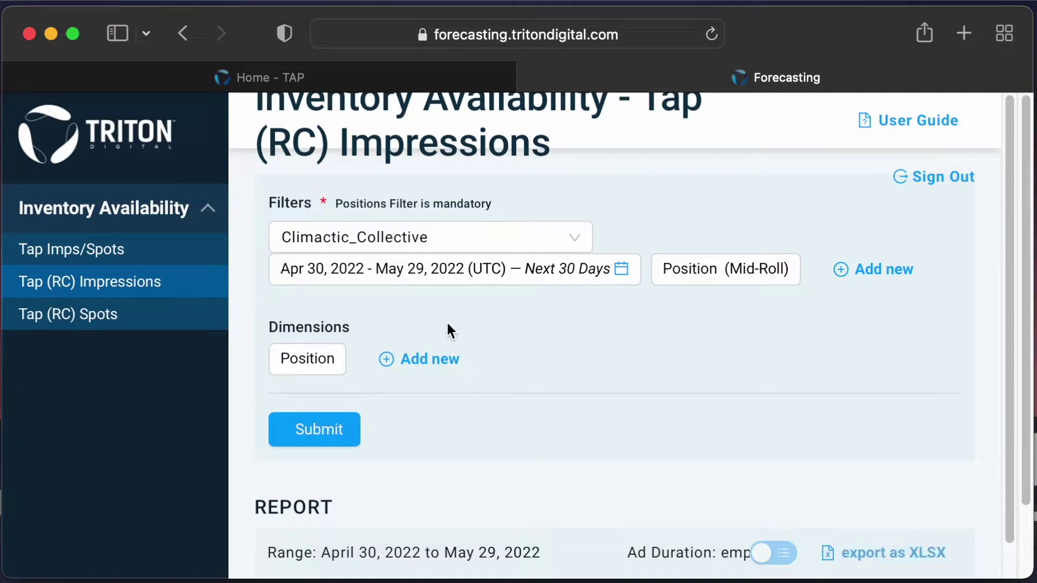
scroll(442, 317, "down", 5)
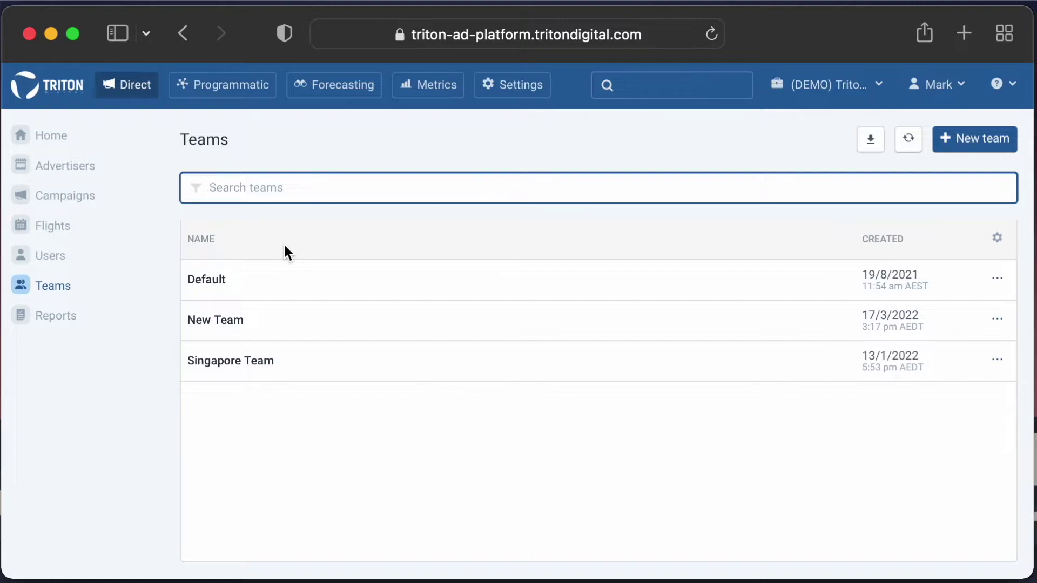
left_click(58, 259)
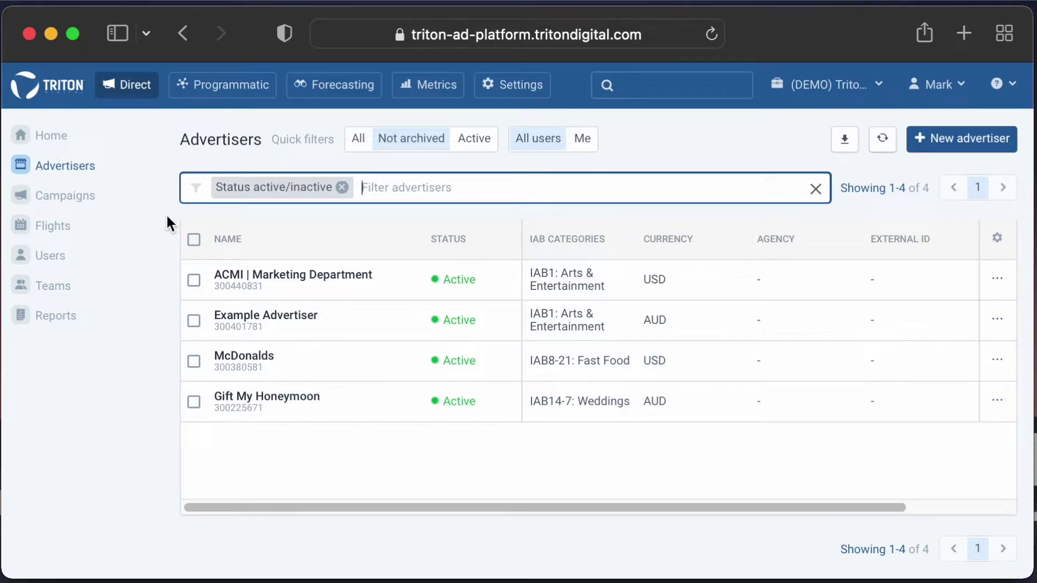
Step: From Home, start a new advertiser and paste in the name 'Brand X | Department Y'
left_click(58, 174)
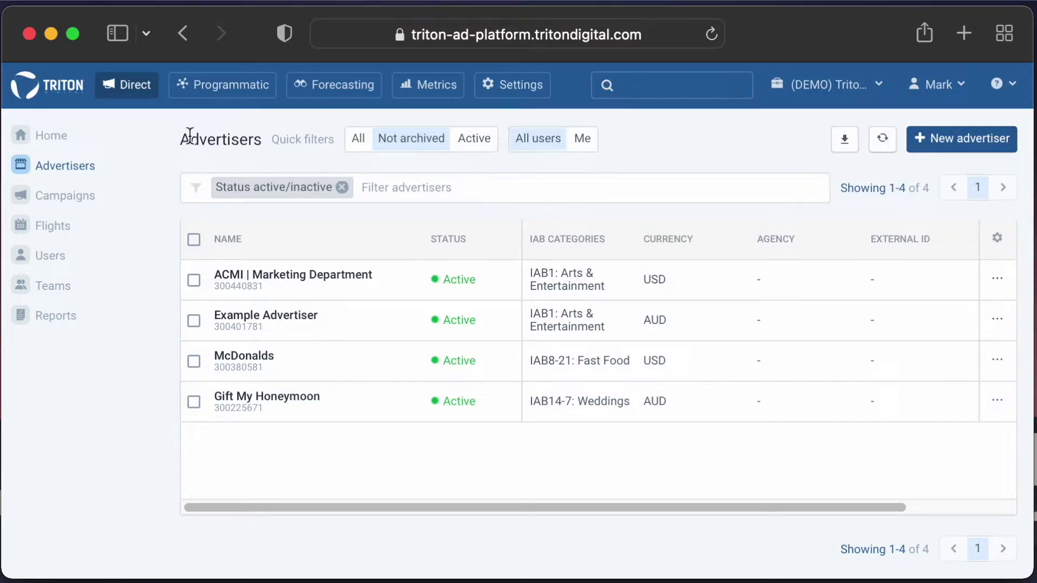
left_click(81, 139)
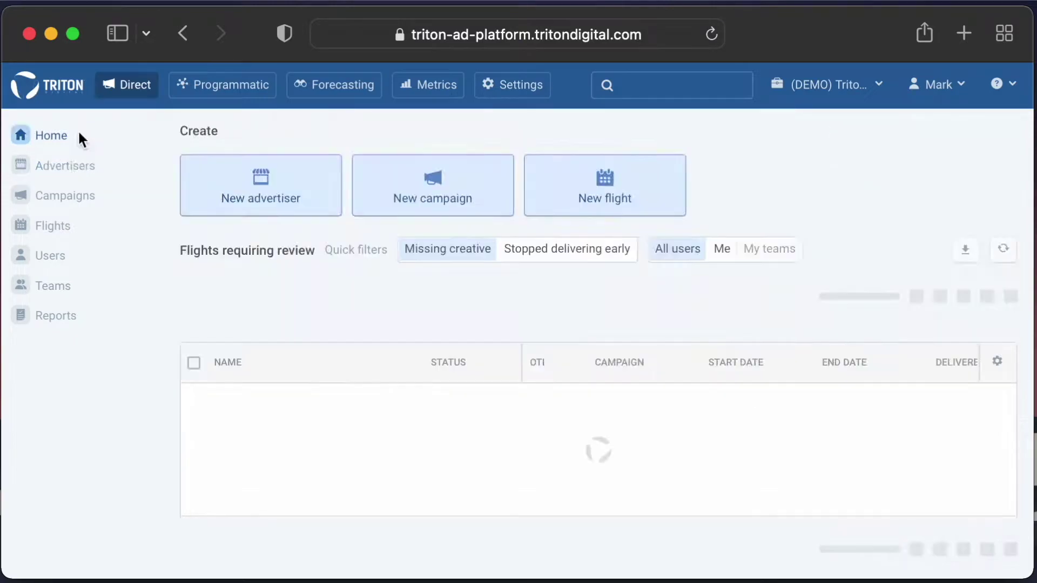
left_click(264, 185)
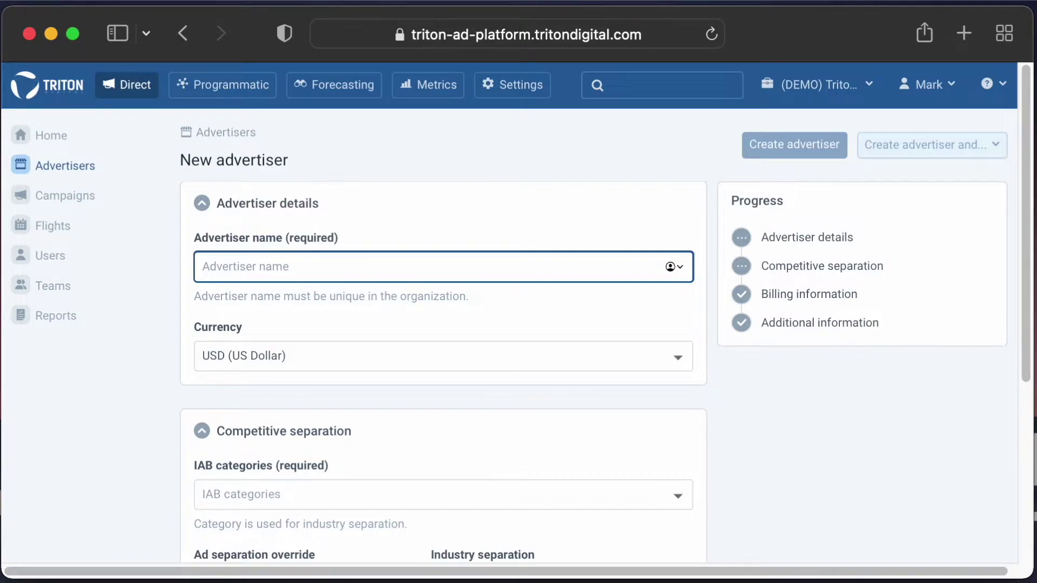
type("Brand X | Department Y")
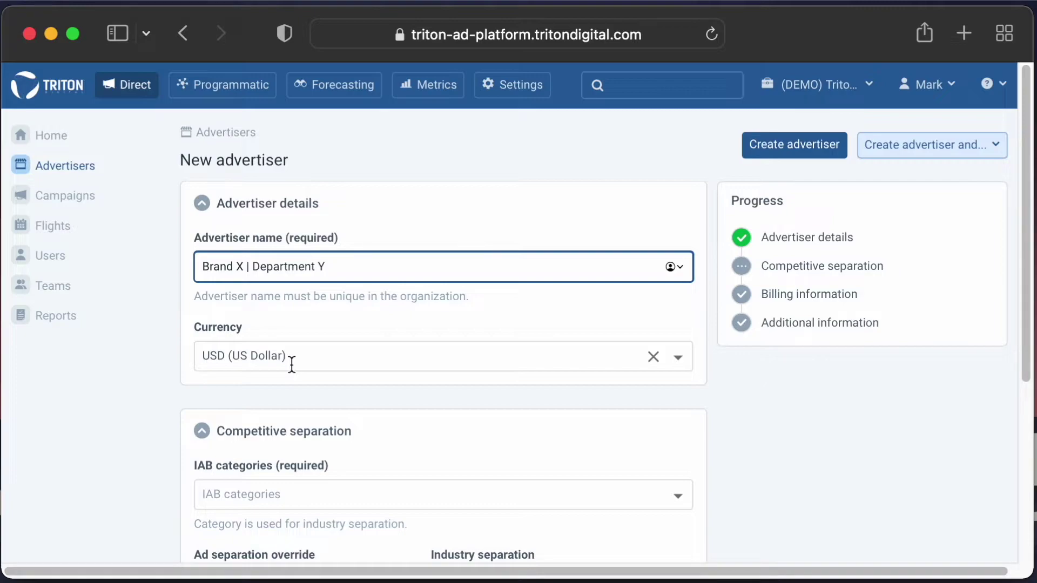
Step: Scroll down to the IAB categories field and open its list of choices
scroll(292, 364, "down", 3)
left_click(293, 370)
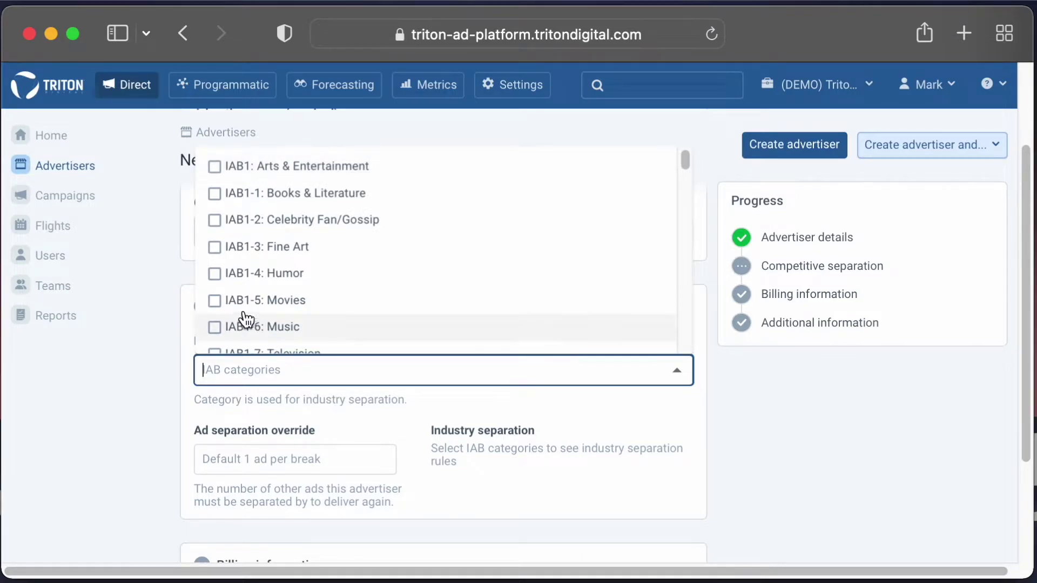
Step: Select only IAB1-1: Books & Literature as the advertiser's IAB category
left_click(225, 168)
left_click(219, 169)
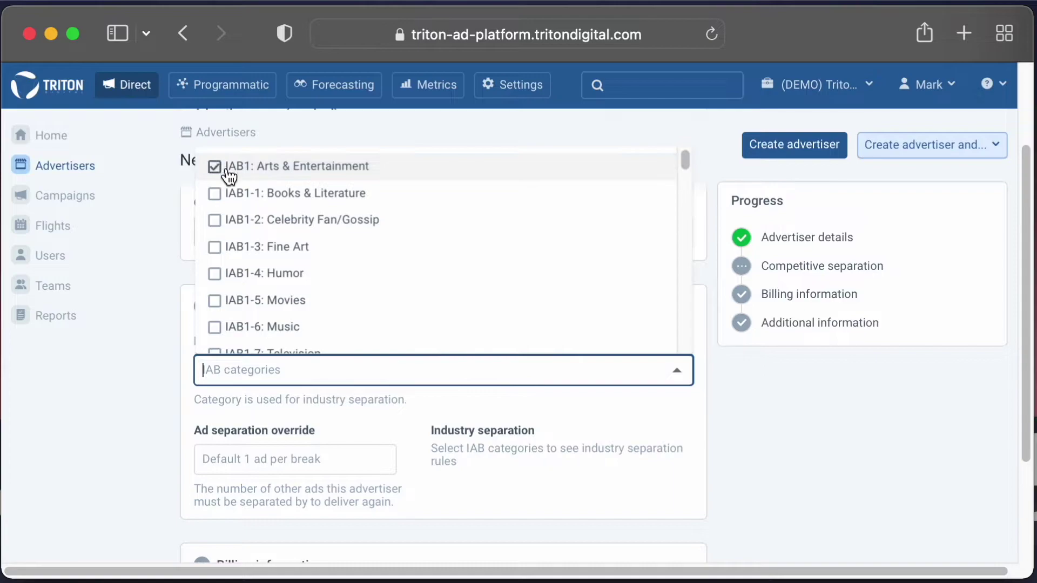
left_click(214, 194)
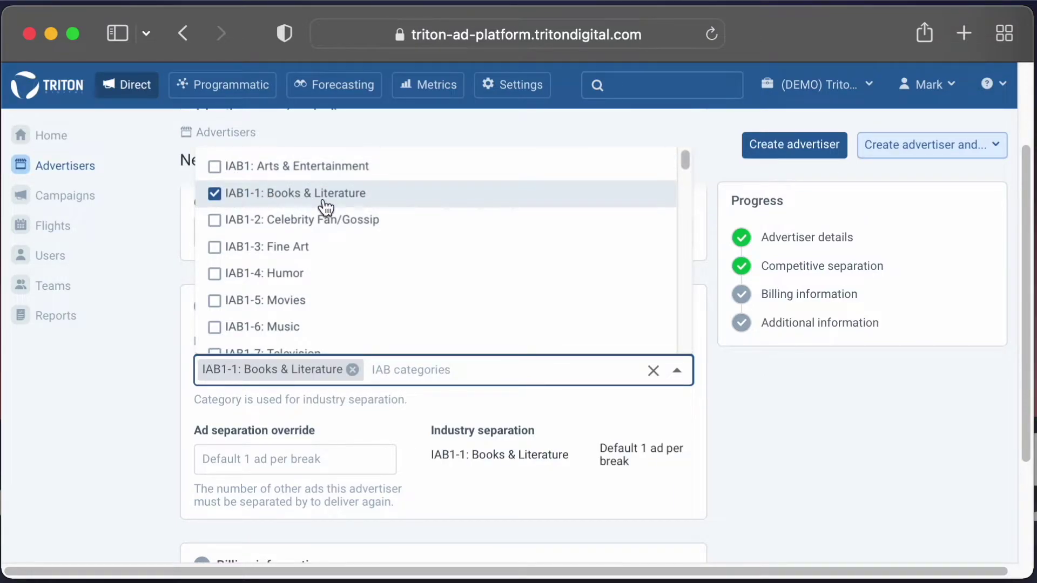
left_click(412, 480)
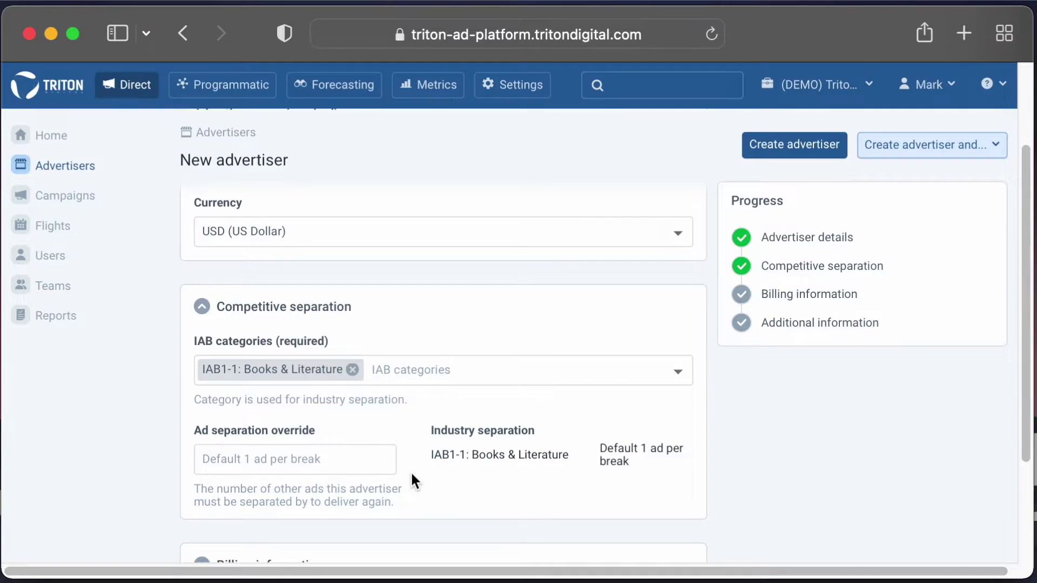
Step: Save the advertiser using Create campaign from the Create advertiser and… menu
scroll(411, 471, "down", 3)
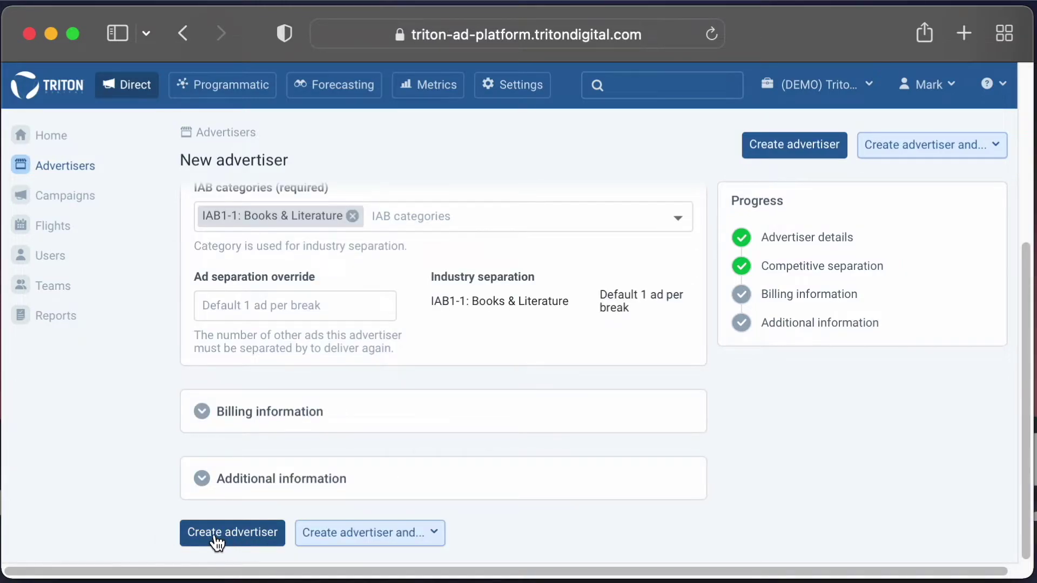
left_click(348, 535)
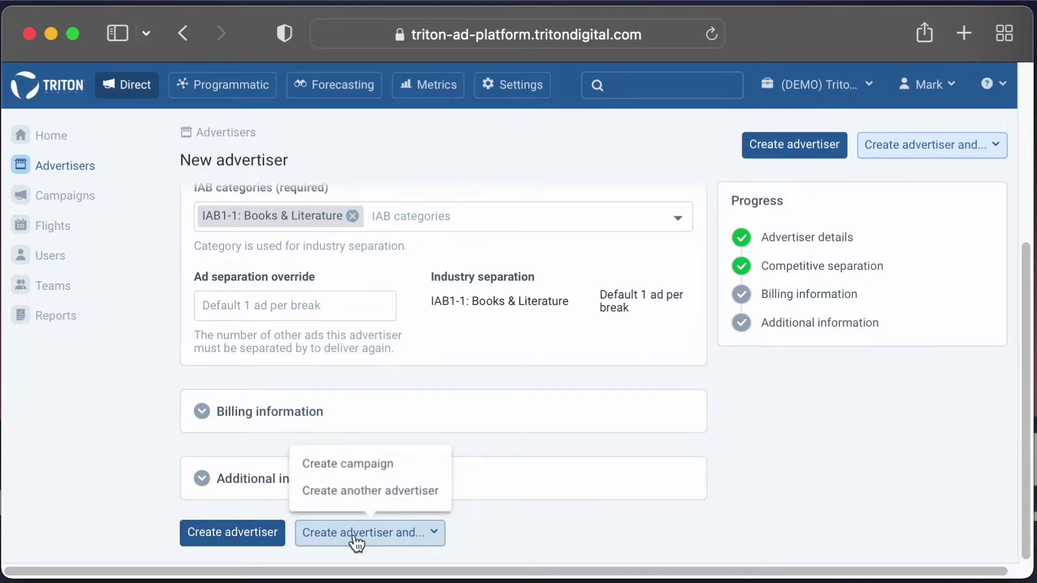
left_click(409, 474)
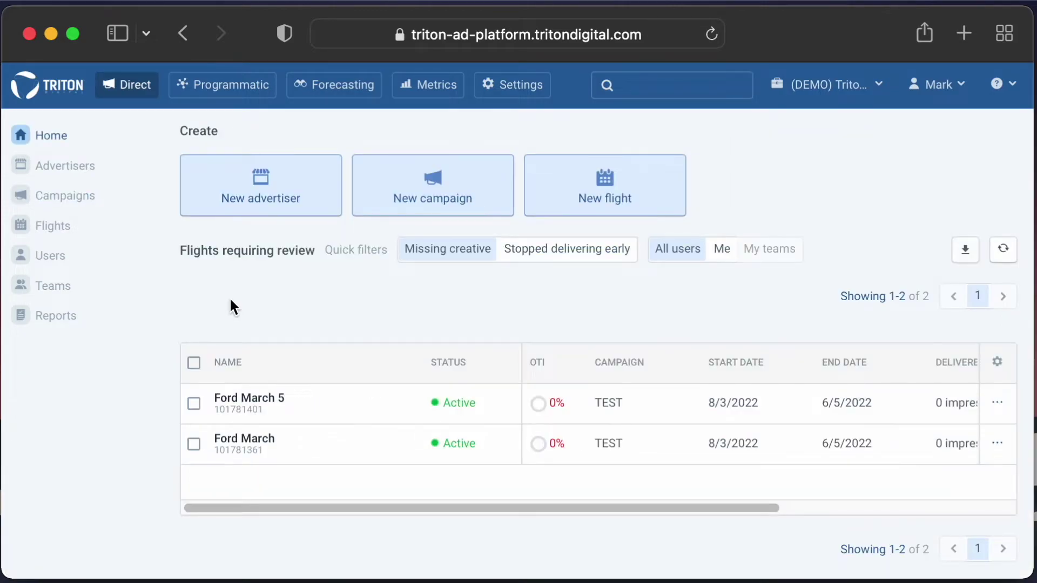
Step: Start a new flight from the Flights list and choose to create a campaign for it
left_click(432, 180)
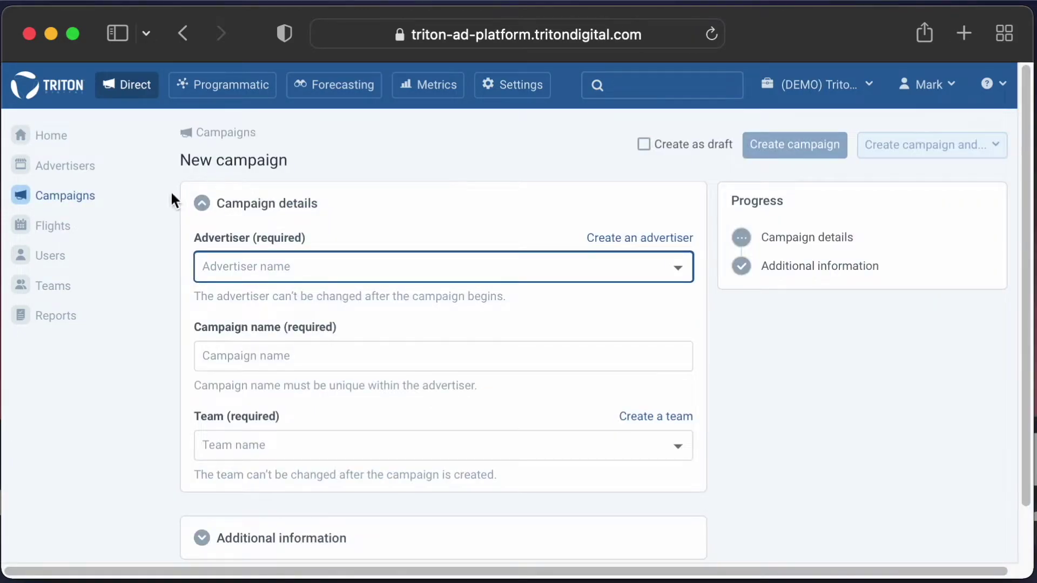
left_click(72, 228)
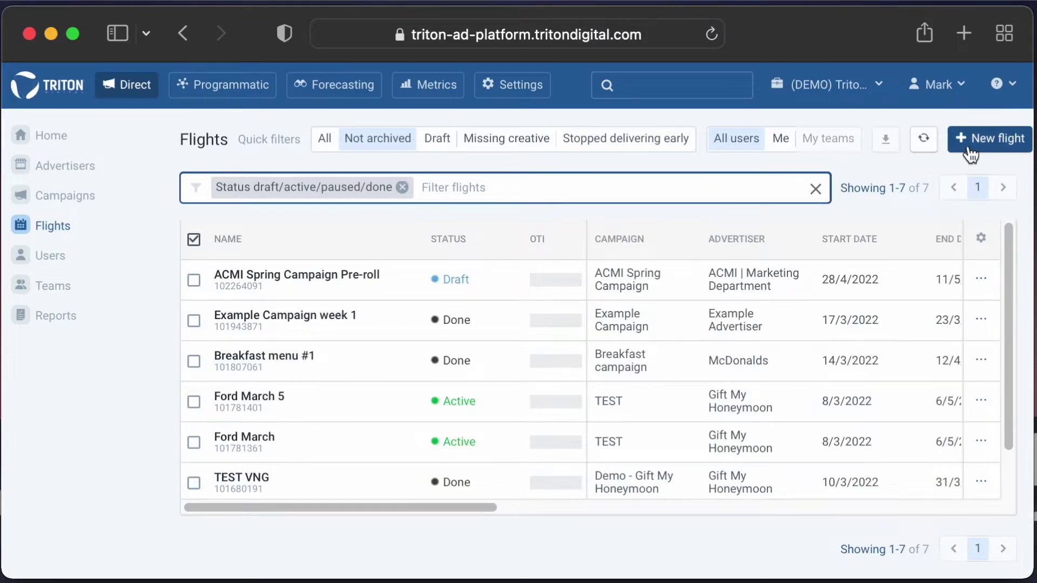
left_click(971, 154)
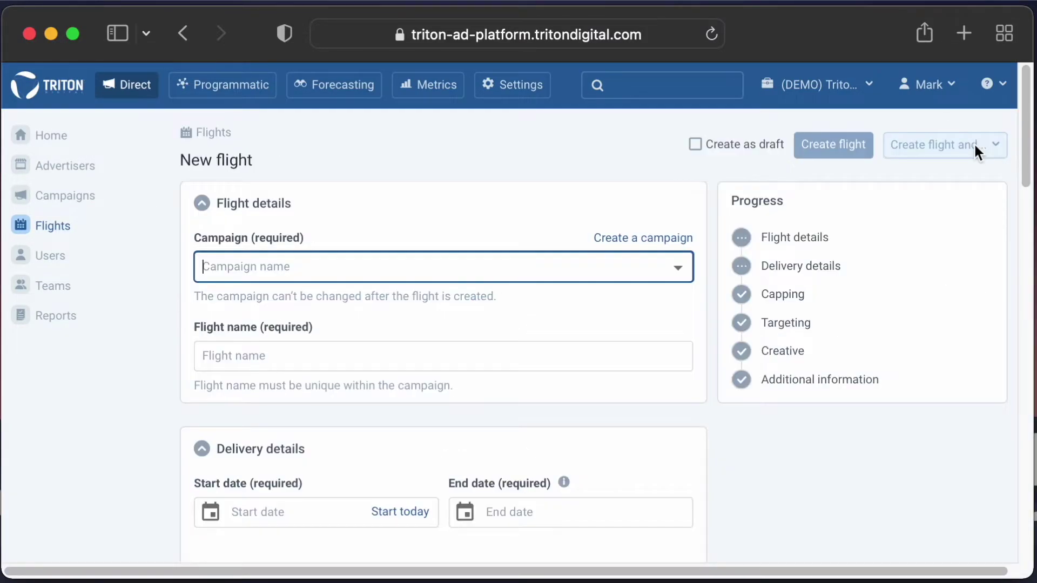
left_click(653, 241)
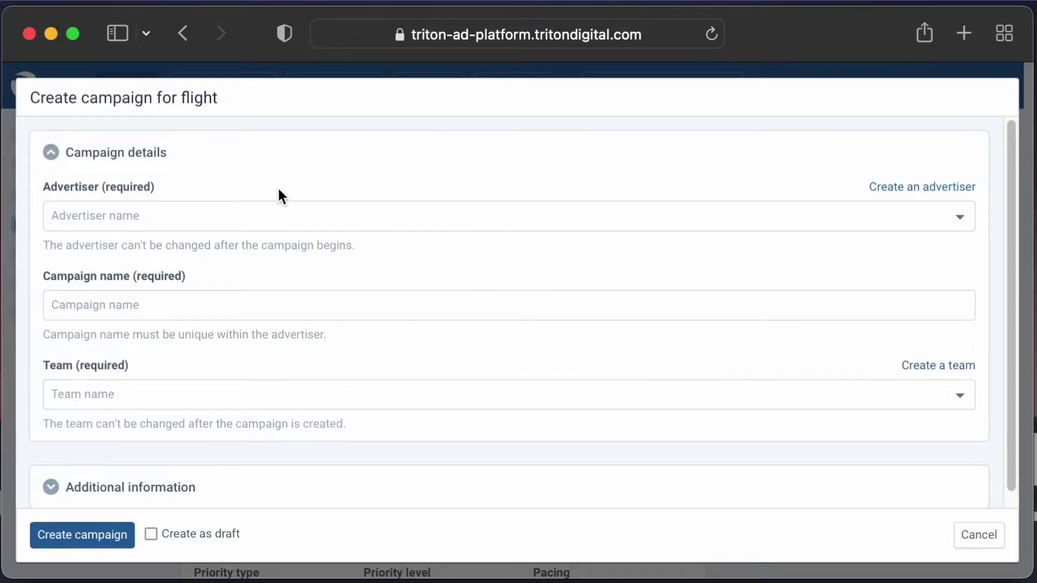
Step: Choose advertiser Brand X | Department Y and name the campaign 'Brand X | Department Y Spring Campaign'
left_click(279, 212)
left_click(264, 252)
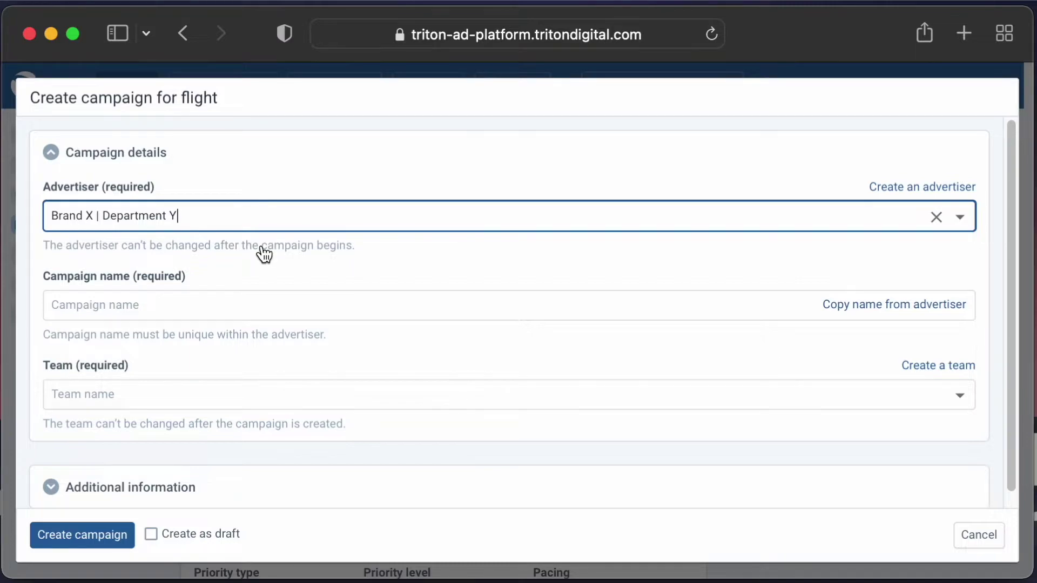
left_click(234, 299)
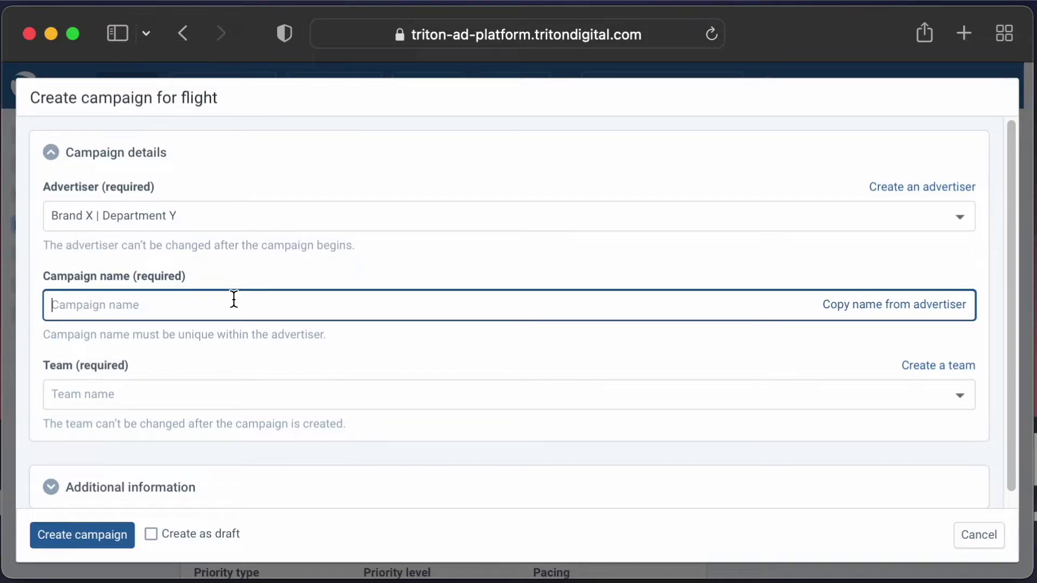
type("Brand X | Department Y Spring Campaign")
Step: Assign the campaign to the Default team and expand Additional information
left_click(184, 393)
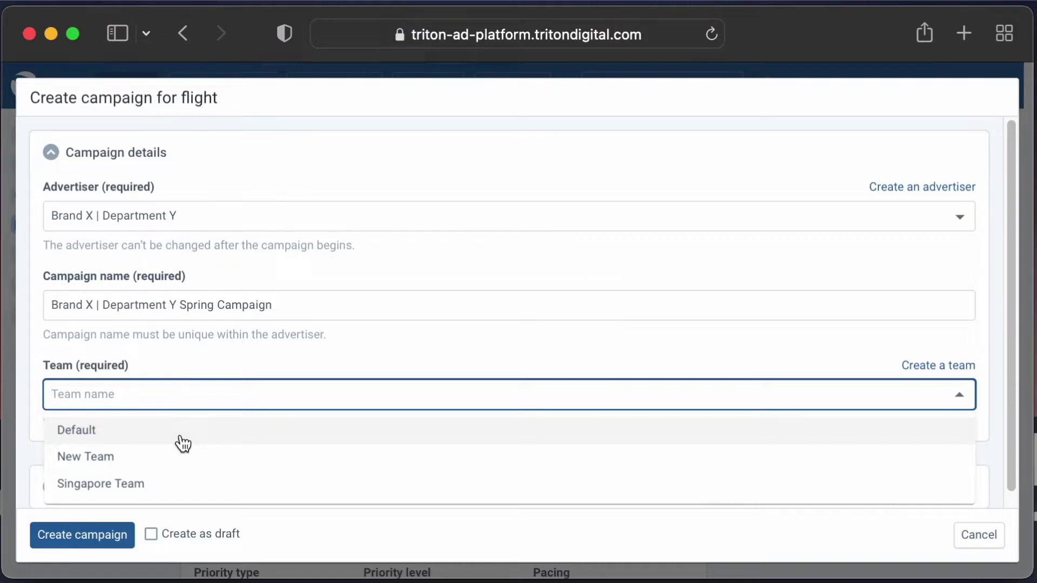
left_click(182, 443)
scroll(64, 467, "down", 1)
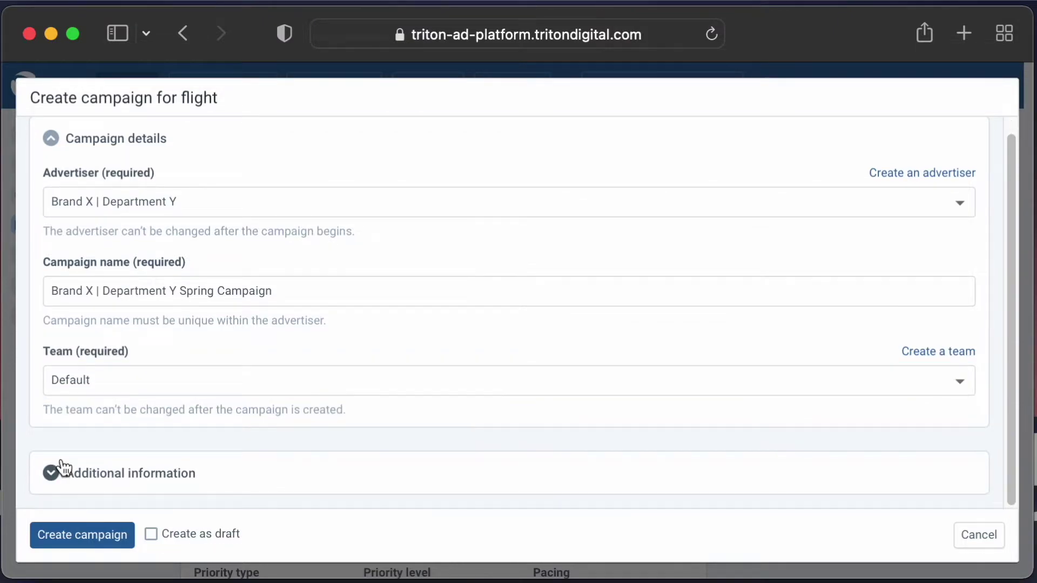
left_click(62, 463)
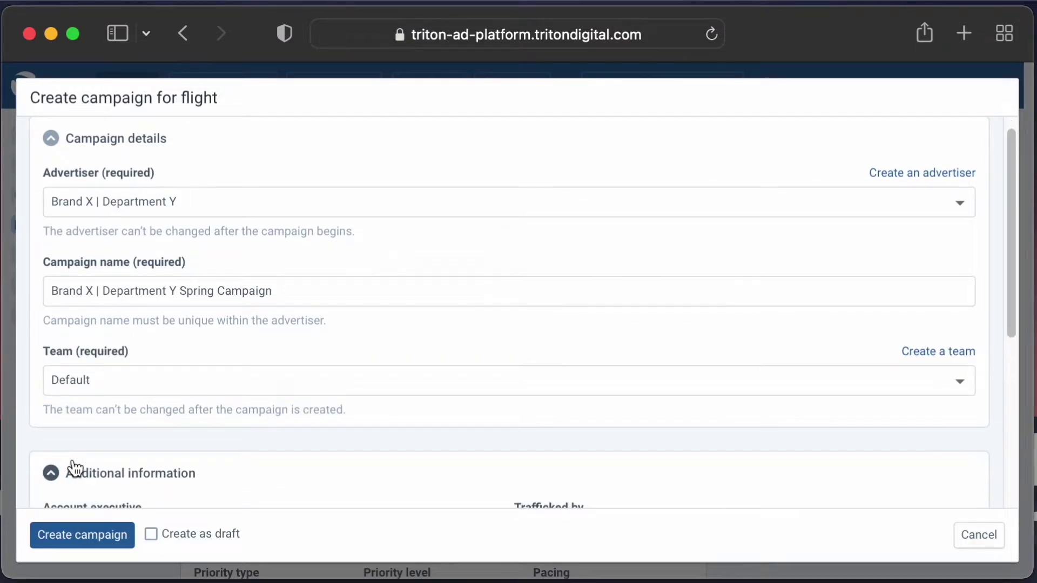
scroll(72, 465, "down", 6)
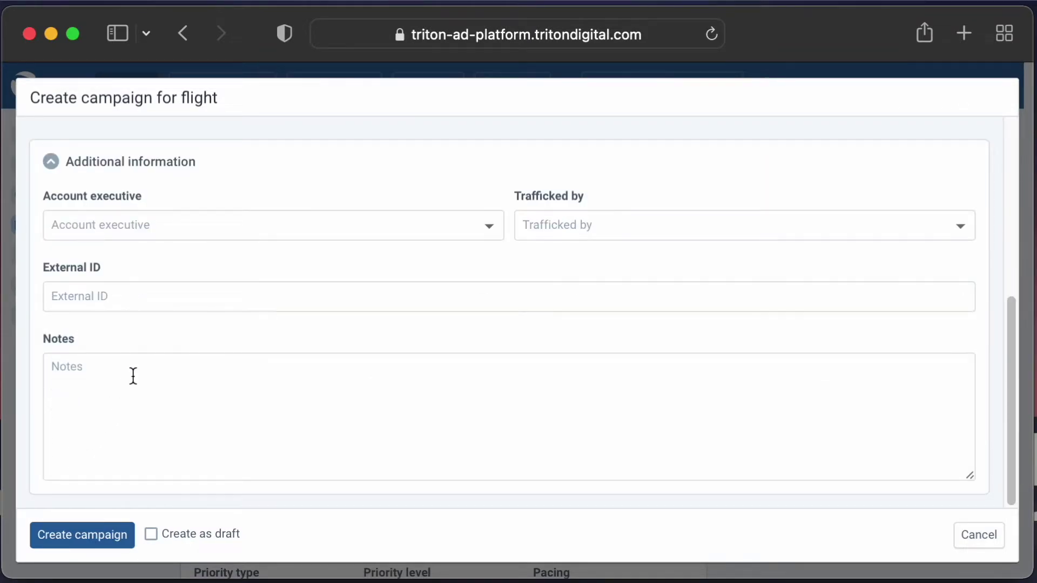
Step: Set the same user as account executive and trafficker, then create the campaign
left_click(425, 237)
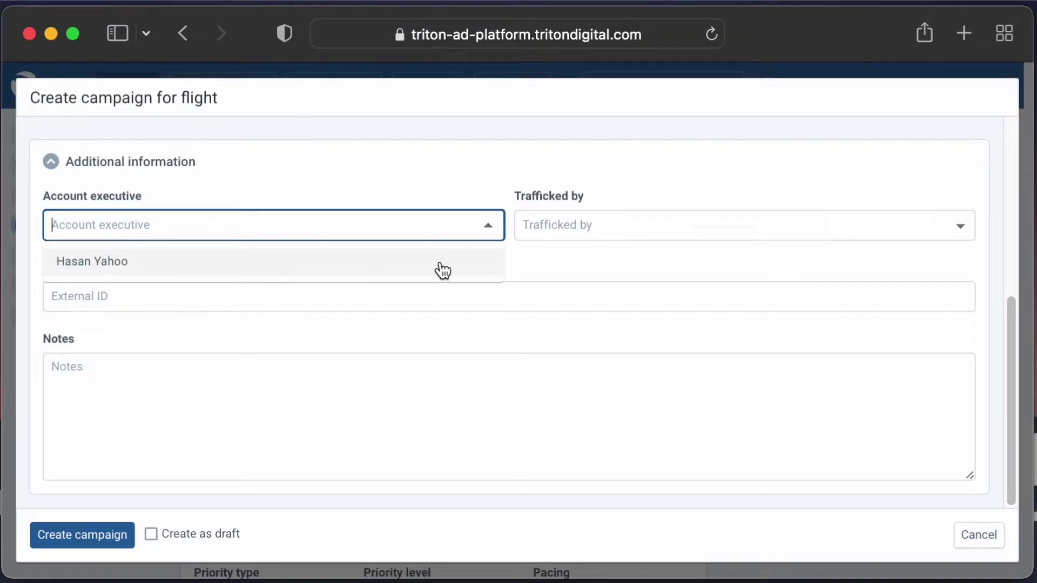
left_click(440, 264)
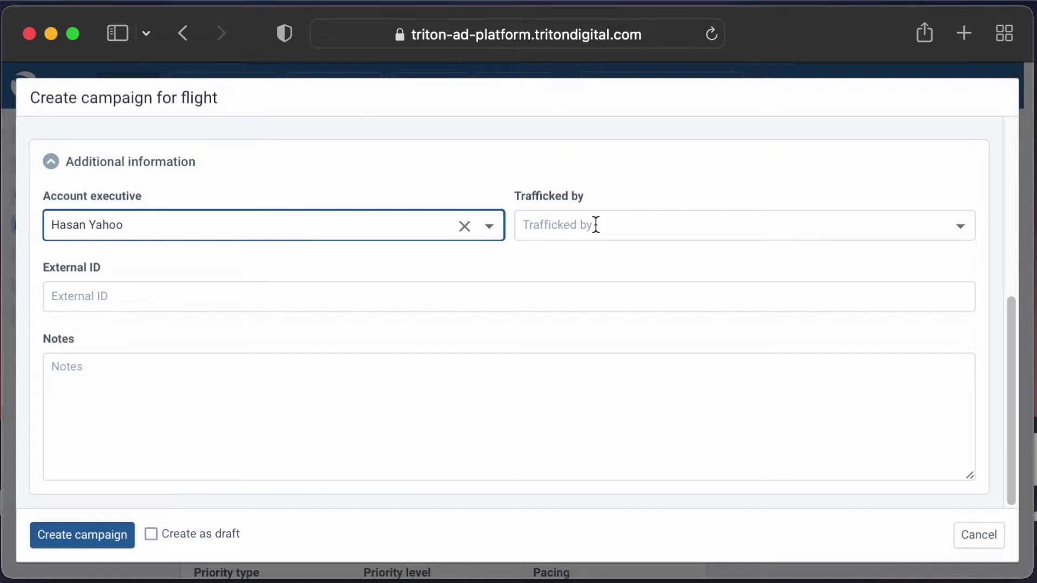
left_click(596, 224)
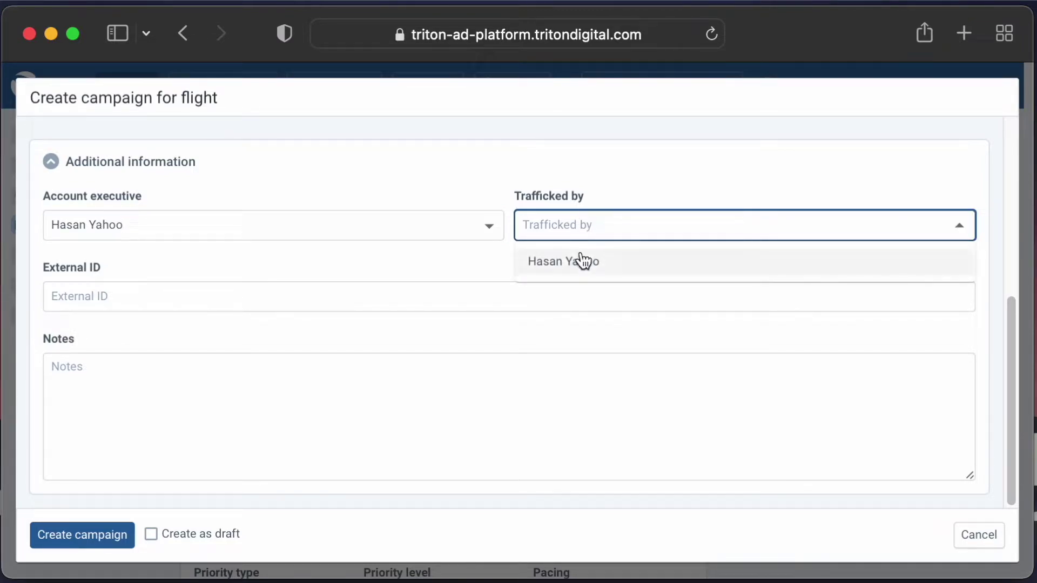
left_click(582, 262)
left_click(512, 299)
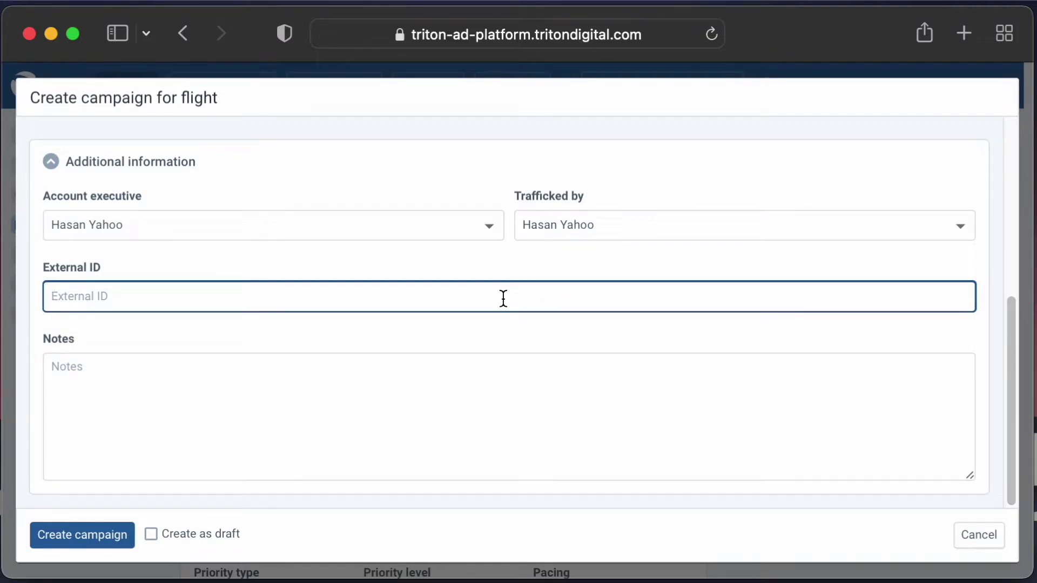
left_click(333, 409)
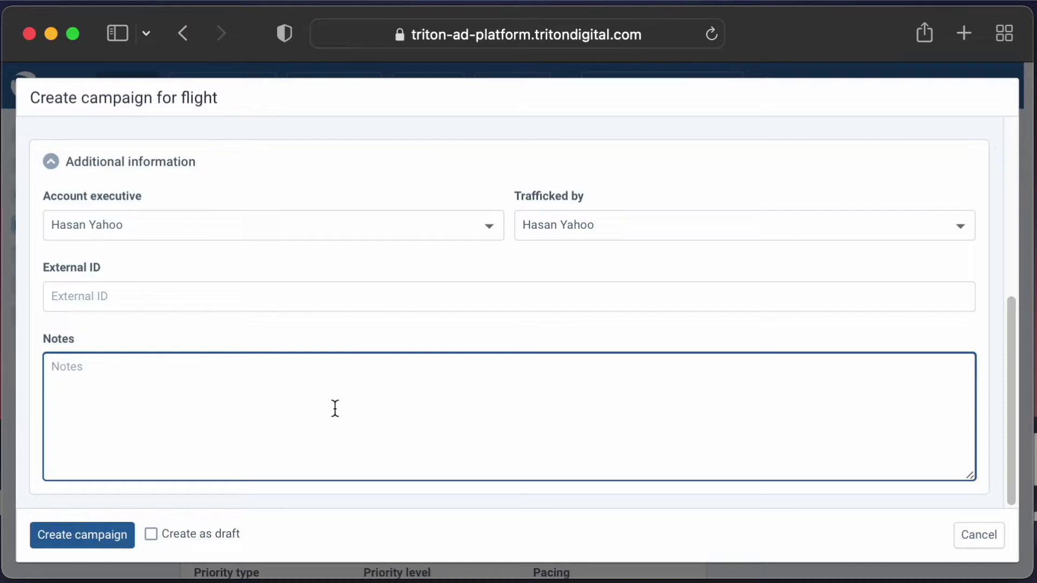
left_click(110, 540)
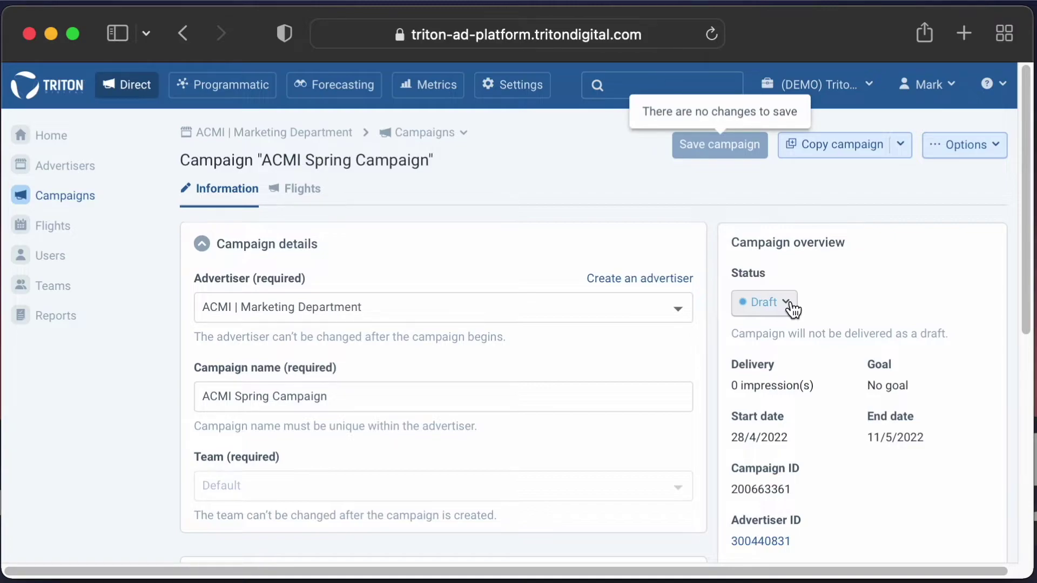
Step: Change the campaign status from Draft to Approved
left_click(790, 304)
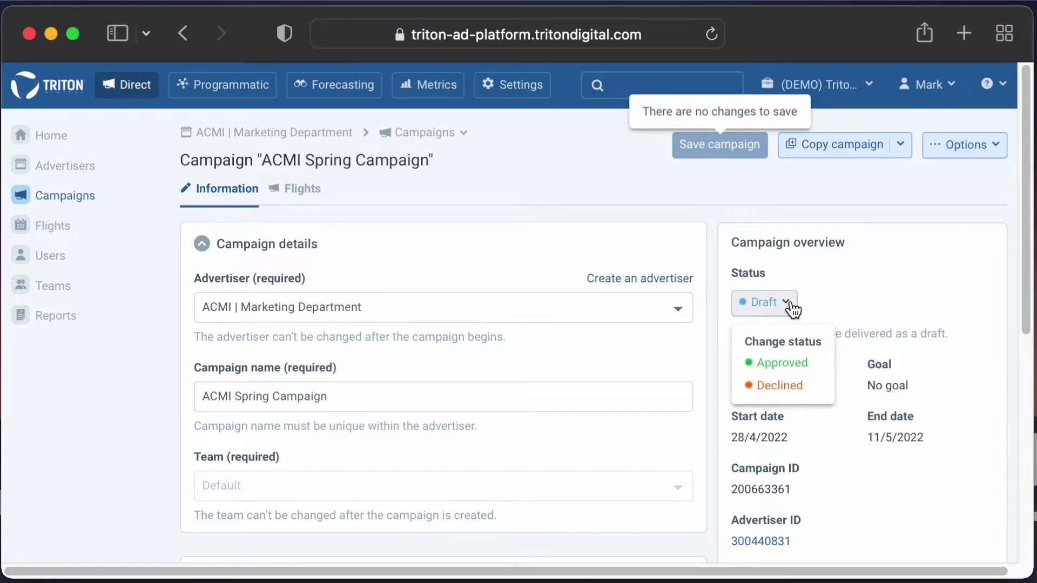
left_click(793, 368)
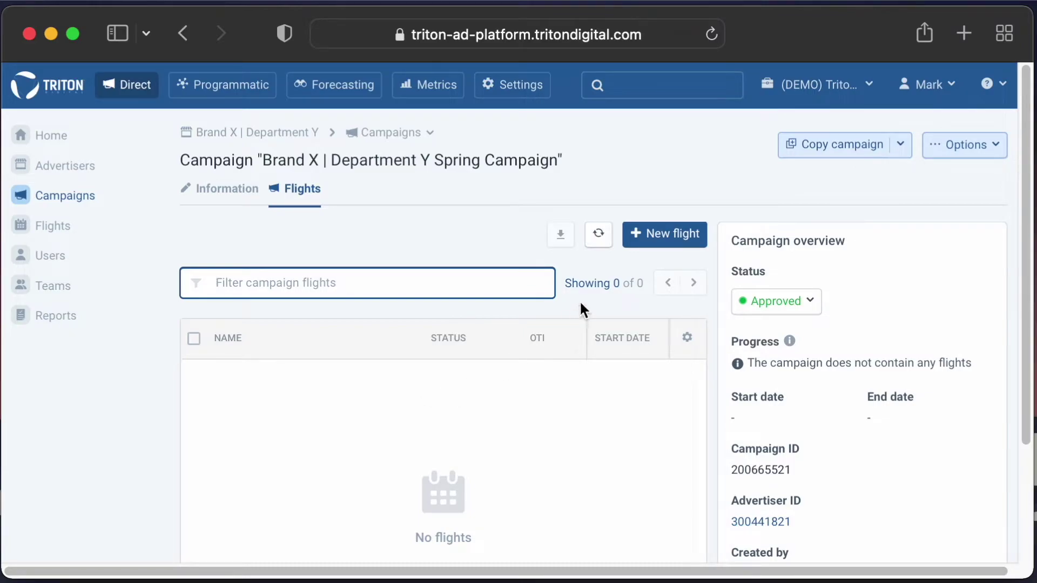
Step: Start a new flight named 'Brand X | Department Y Spring Campaign Flight 1', based on the campaign name
left_click(668, 234)
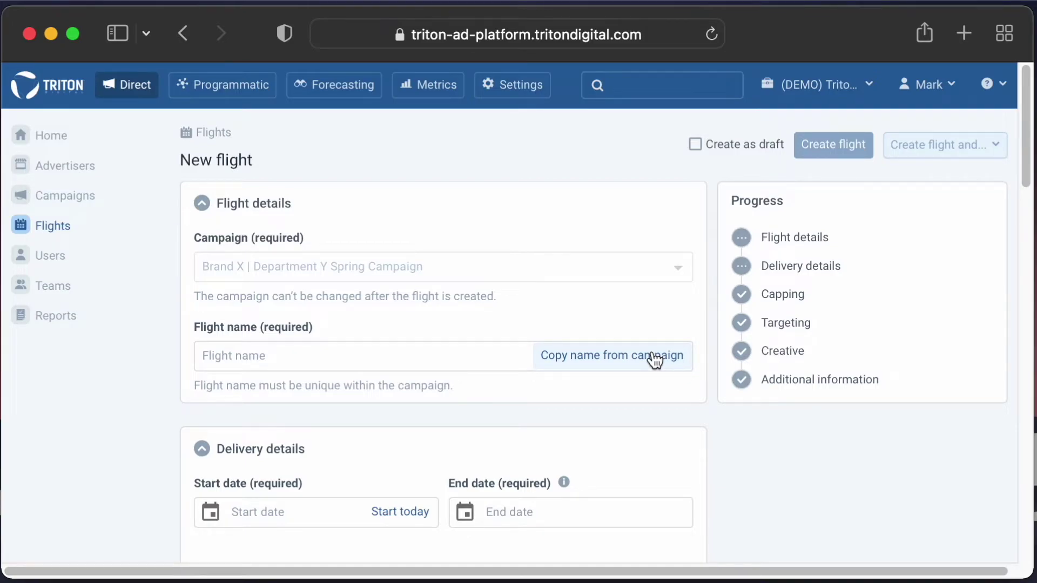
left_click(654, 359)
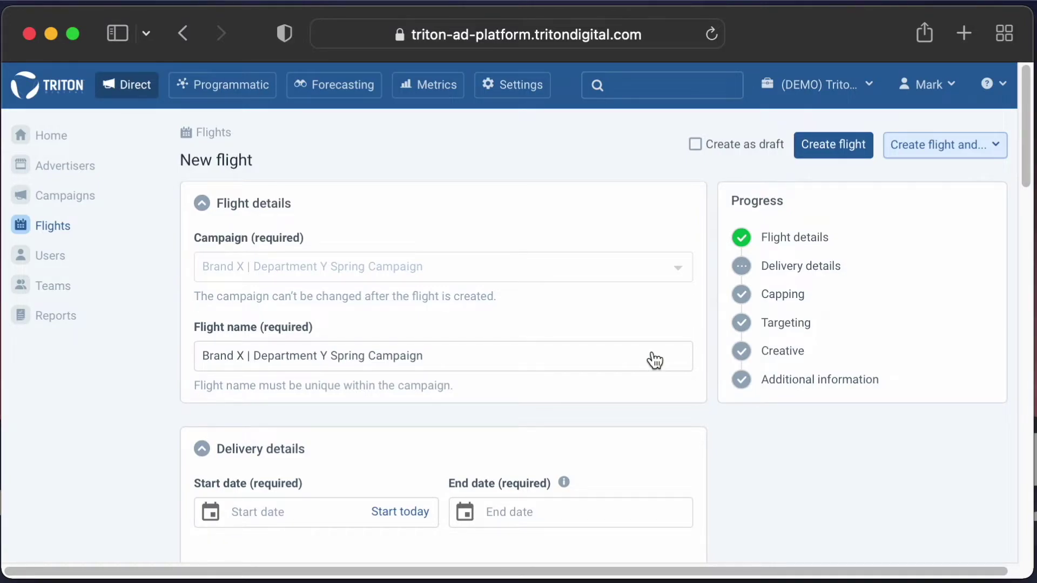
left_click(484, 355)
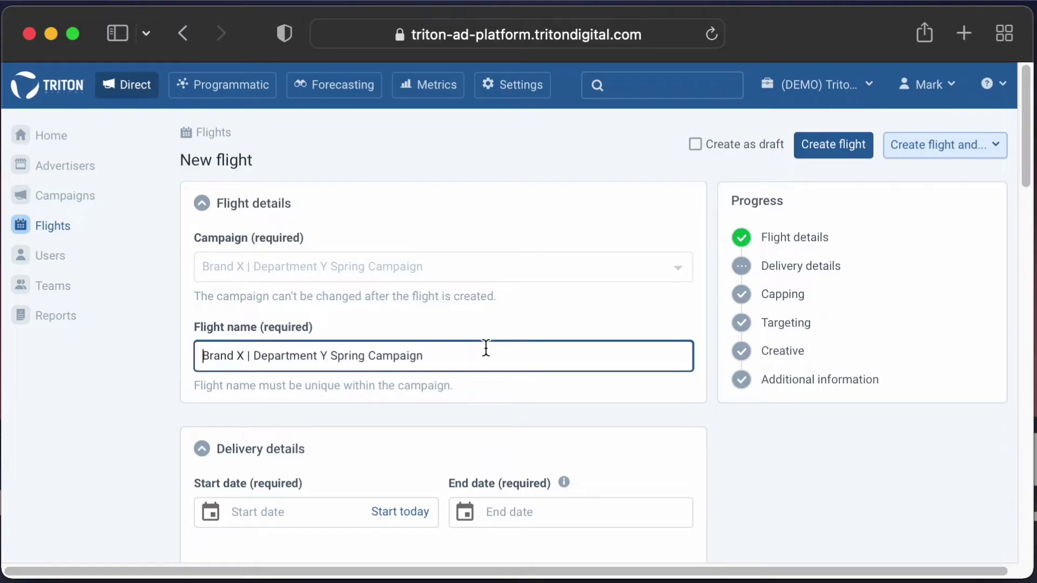
type("Flight 1")
left_click(510, 384)
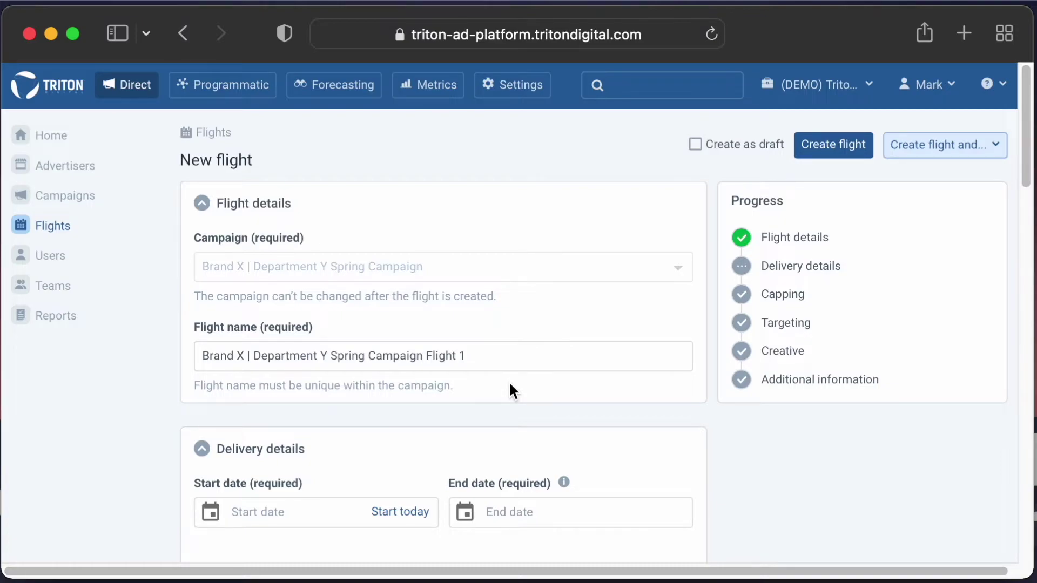
Step: Schedule the flight from today, 2022/04/29, to 2022/07/27 (start + 90 days)
scroll(510, 384, "down", 3)
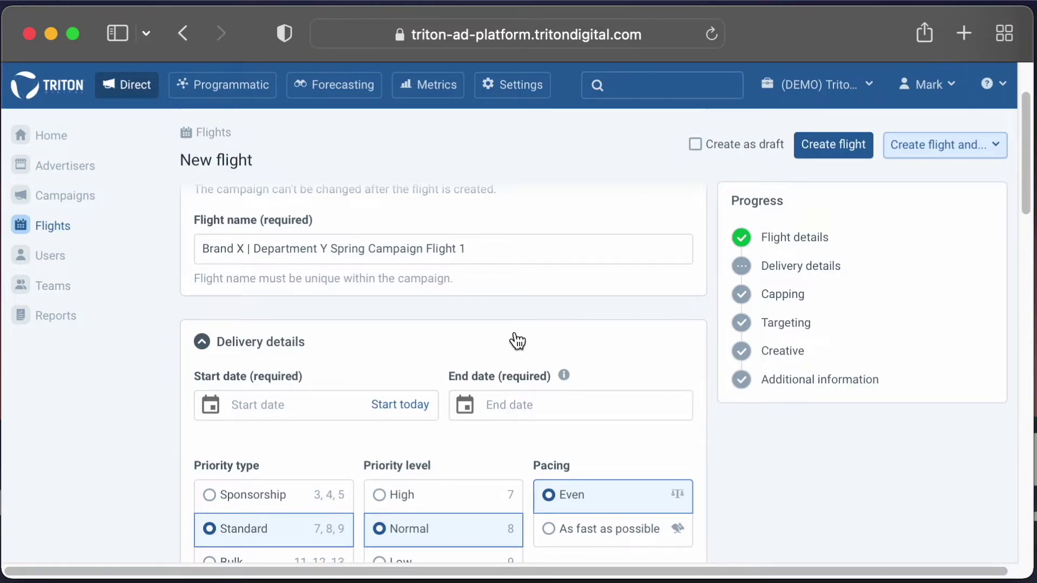
left_click(421, 413)
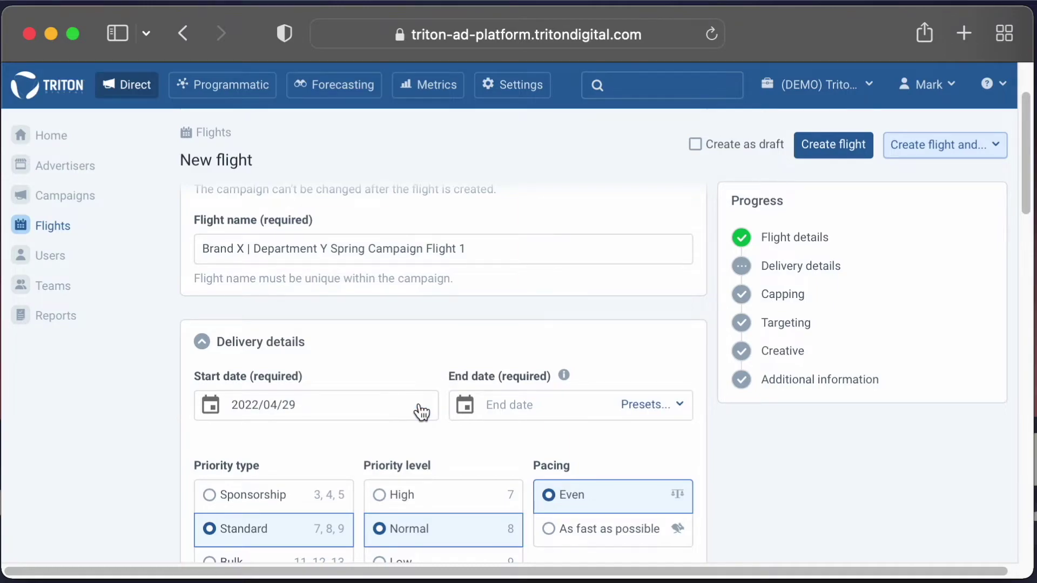
left_click(640, 413)
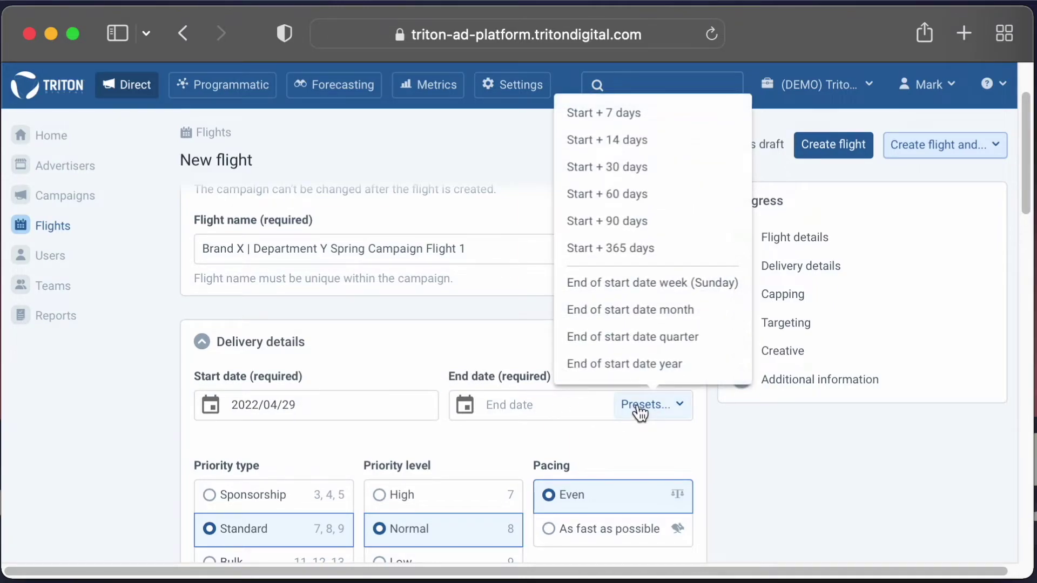
left_click(620, 227)
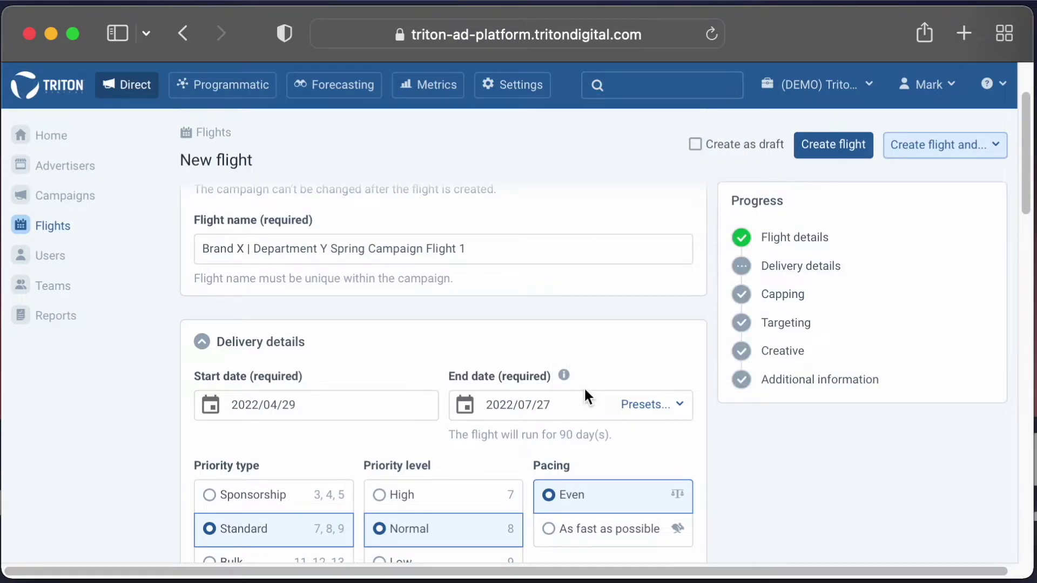
scroll(584, 396, "down", 5)
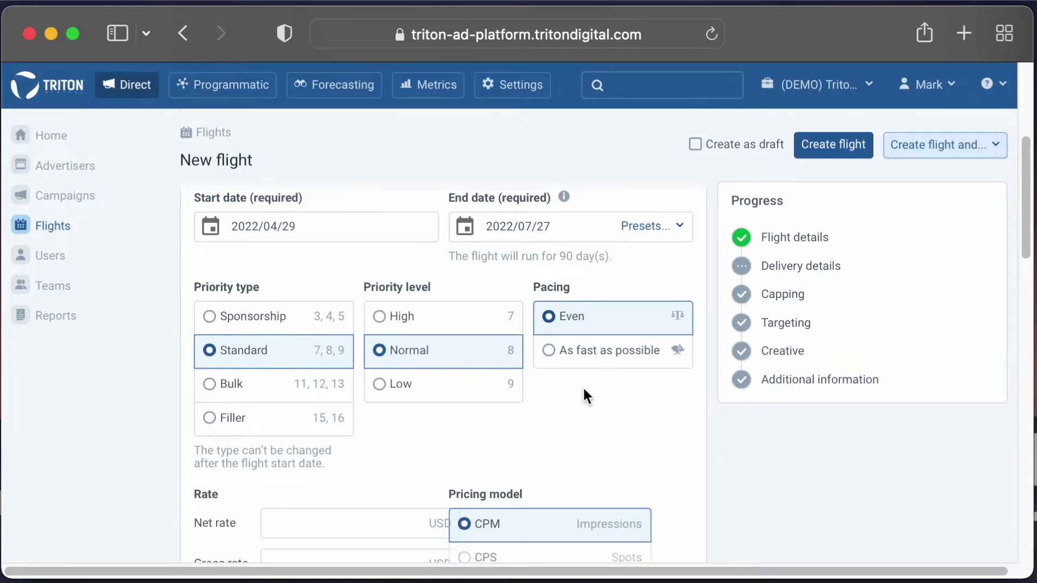
Step: Set the flight's priority type to Bulk, keeping the Normal (12) priority level
left_click(290, 320)
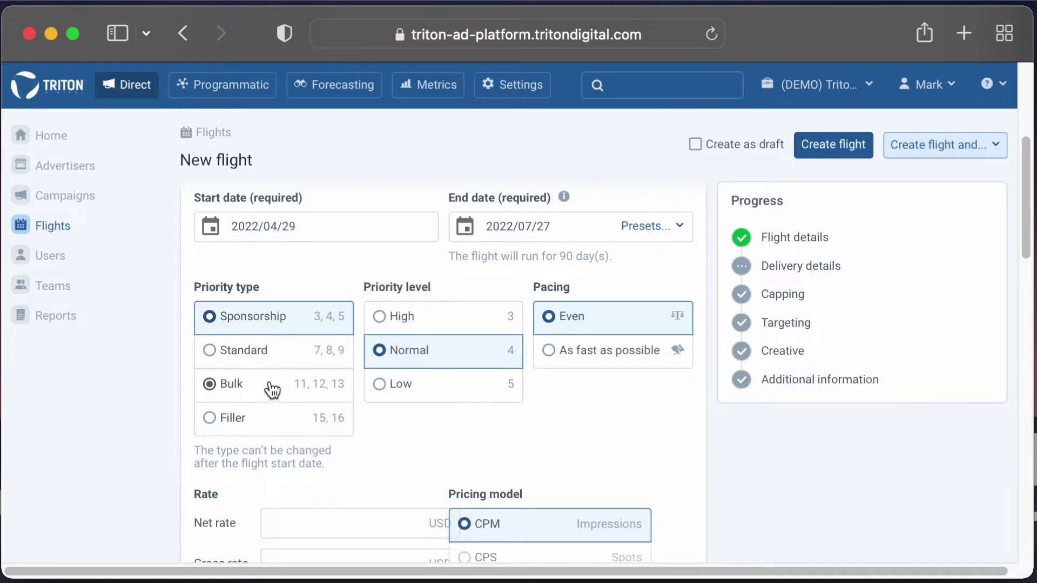
left_click(272, 422)
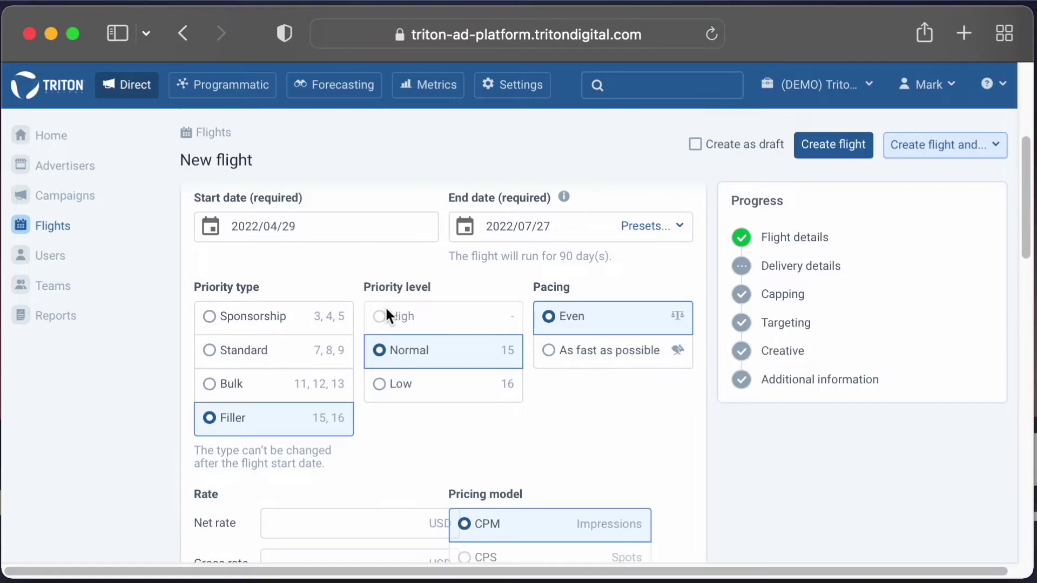
scroll(387, 434, "down", 1)
key("Up")
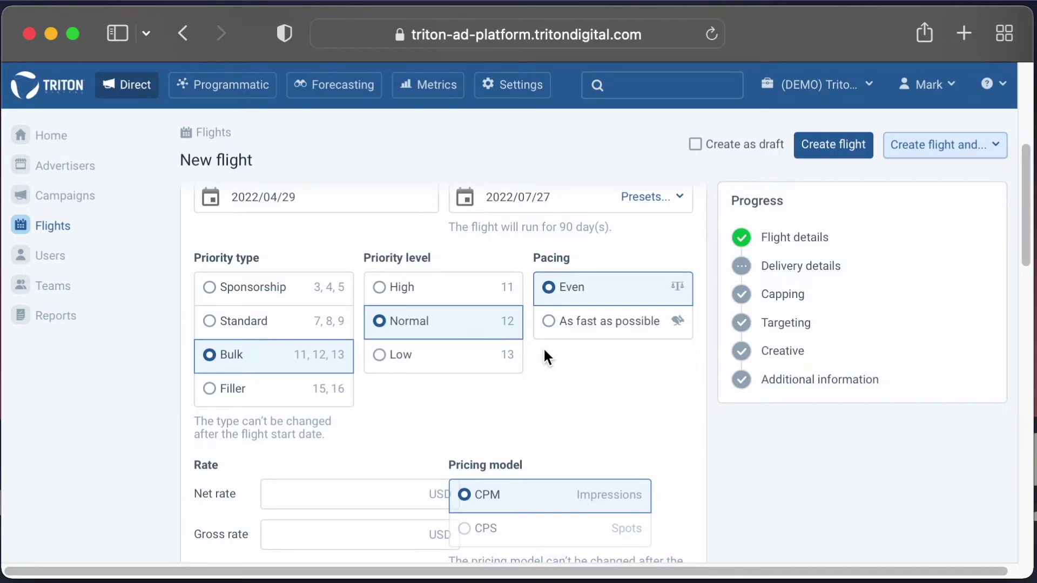
Step: Change the flight's pacing from Even to As fast as possible
left_click(548, 324)
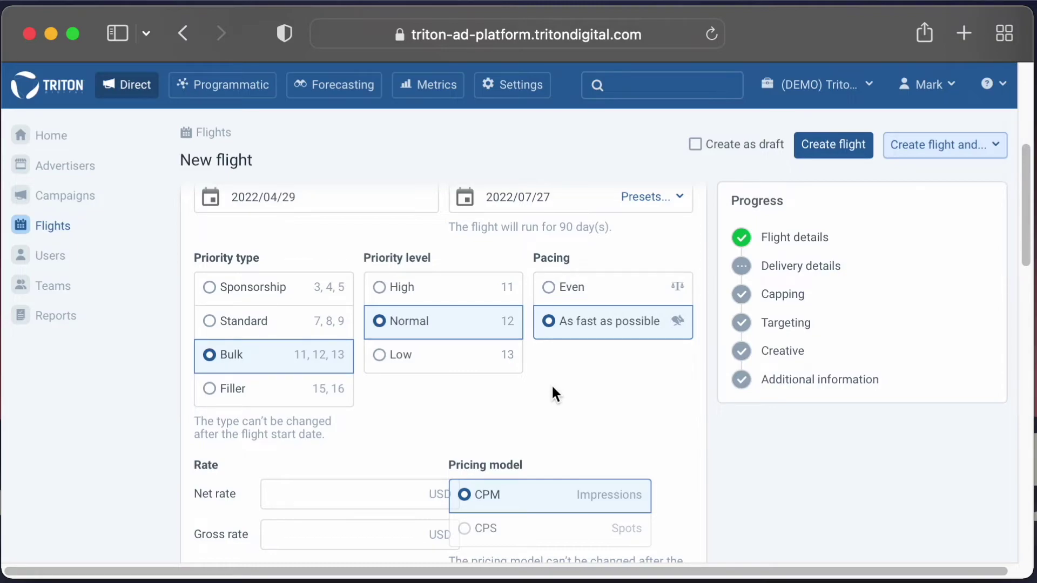
scroll(552, 383, "down", 3)
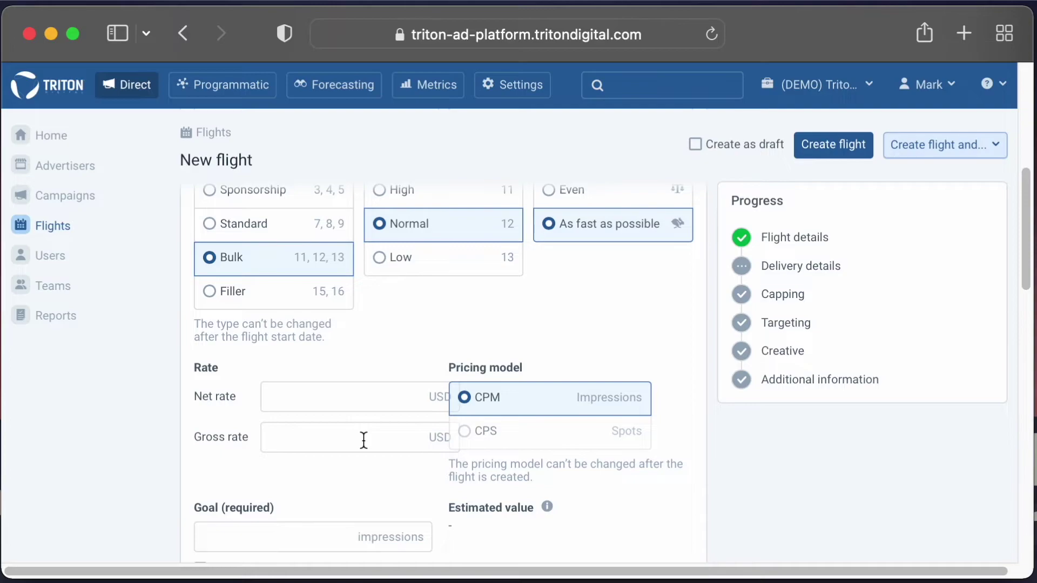
scroll(363, 440, "down", 3)
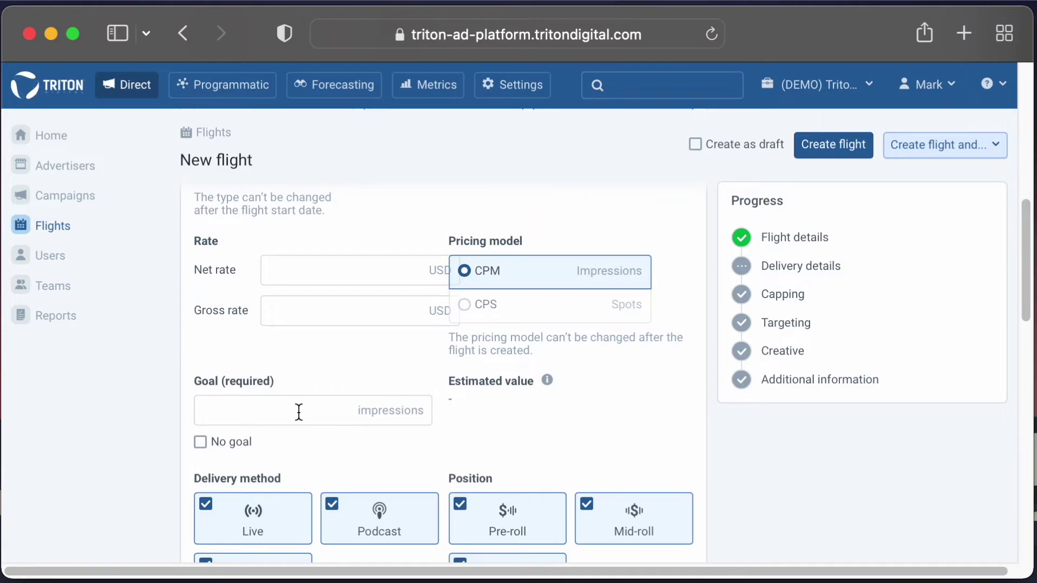
Step: Switch the flight to No goal and confirm the change
left_click(221, 443)
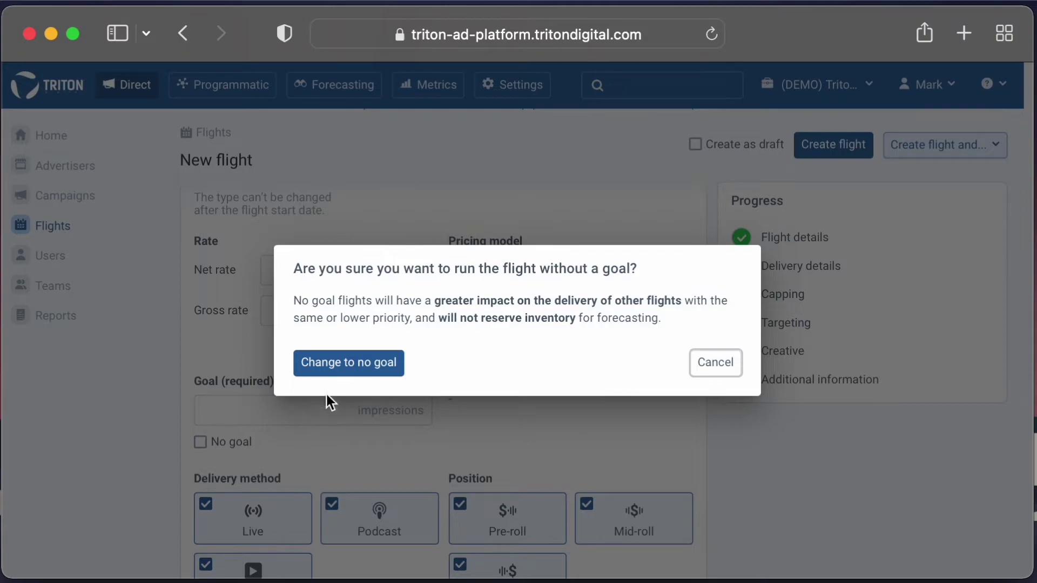
left_click(339, 379)
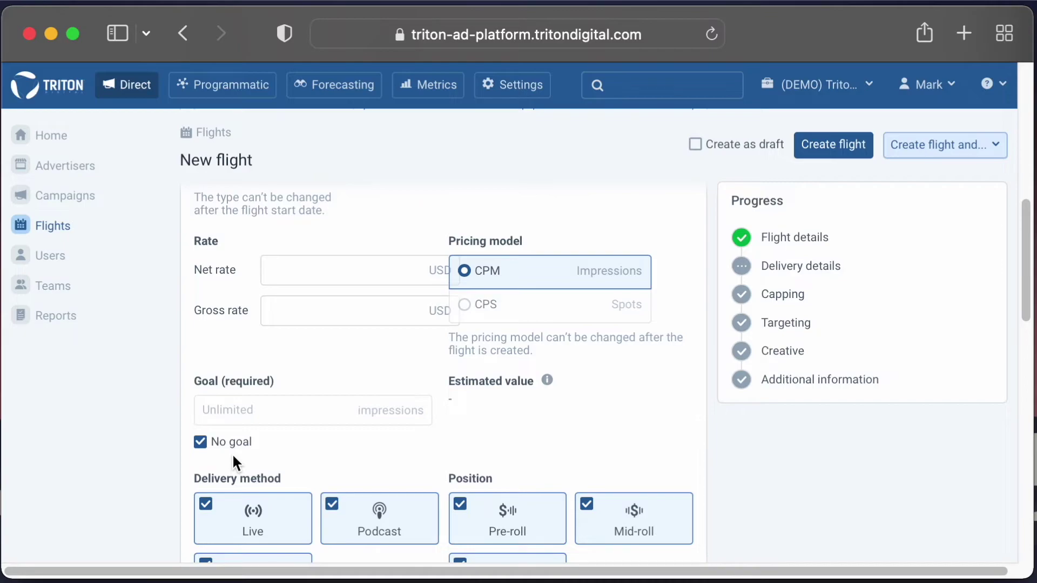
scroll(232, 453, "down", 3)
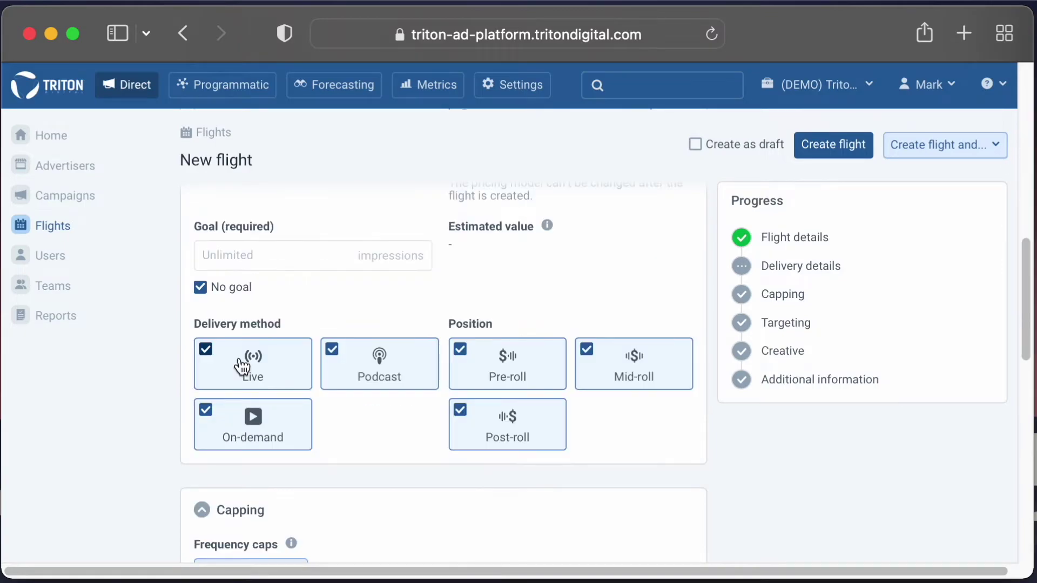
left_click(319, 323)
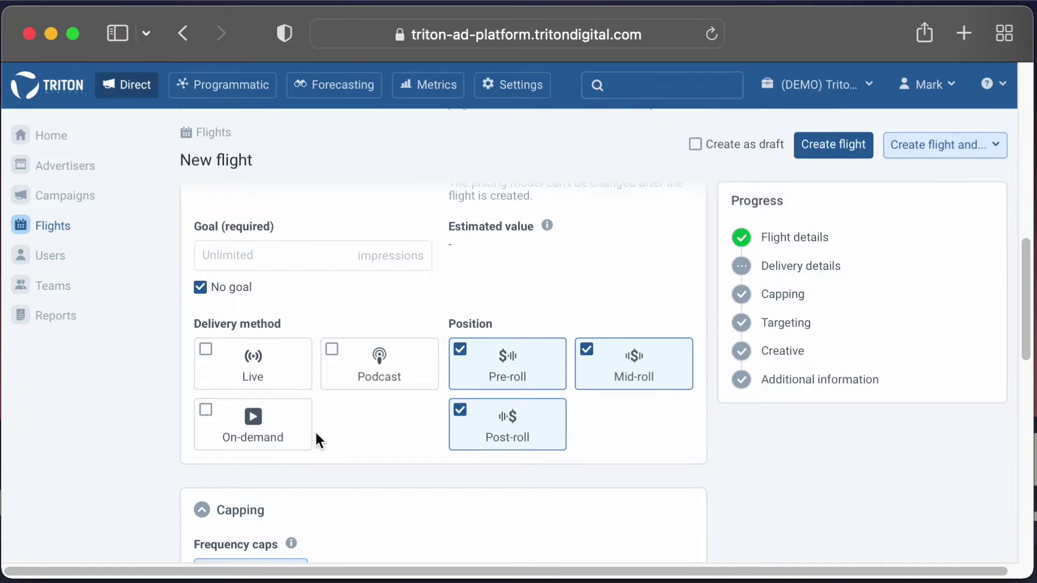
left_click(276, 435)
left_click(270, 383)
left_click(333, 379)
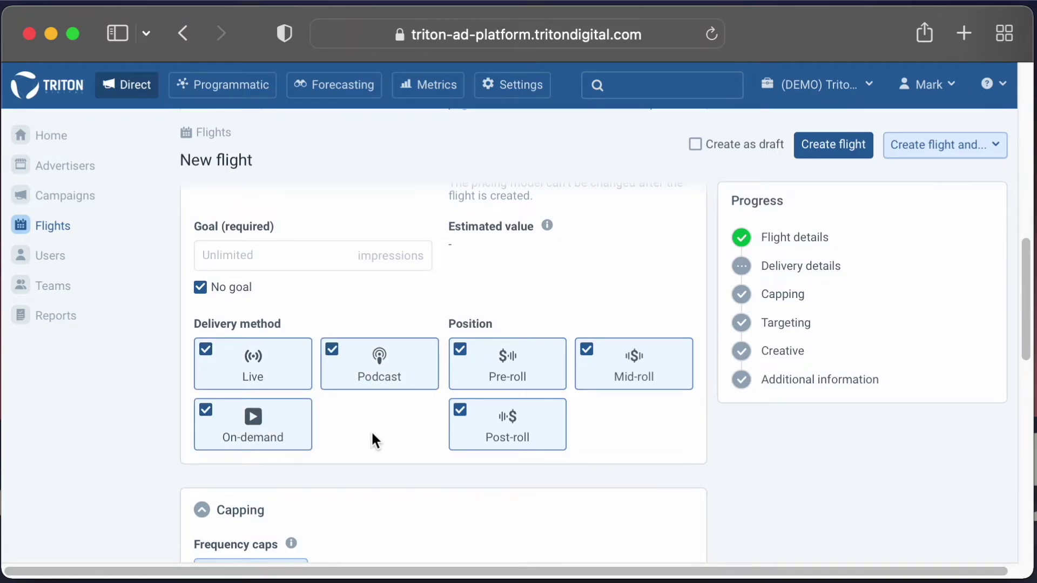
left_click(513, 433)
left_click(517, 384)
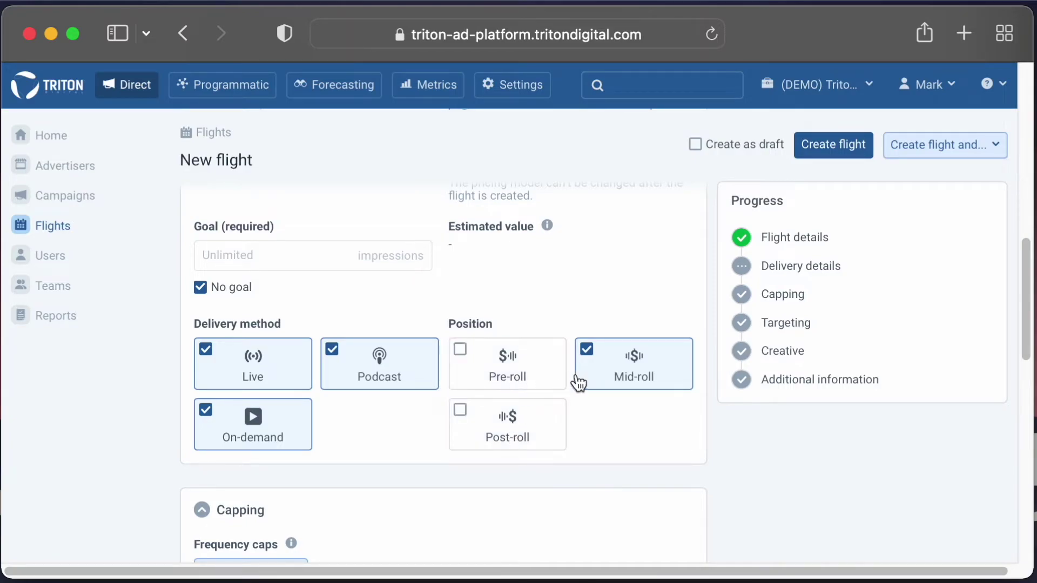
left_click(609, 385)
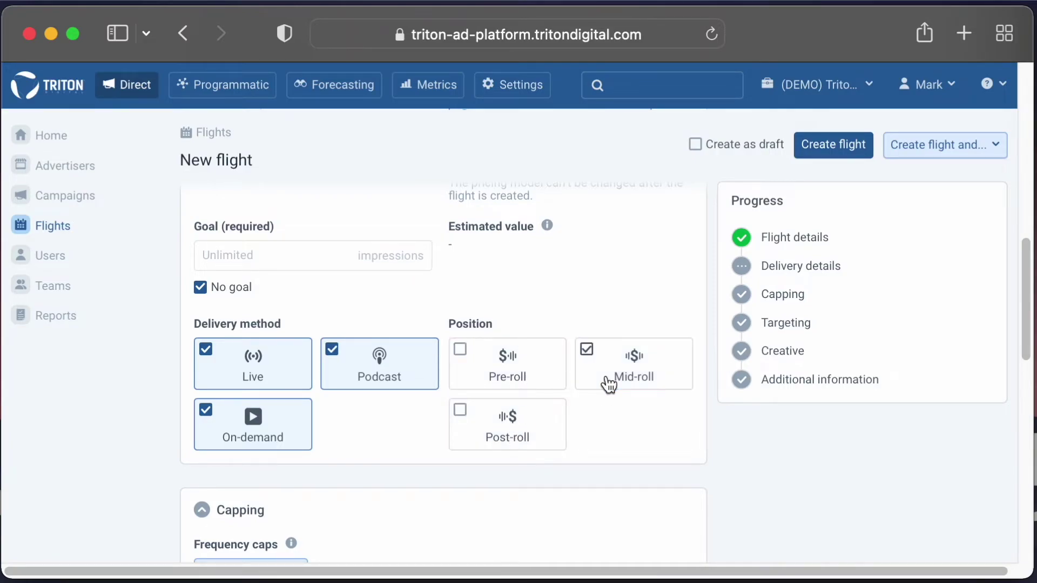
left_click(527, 370)
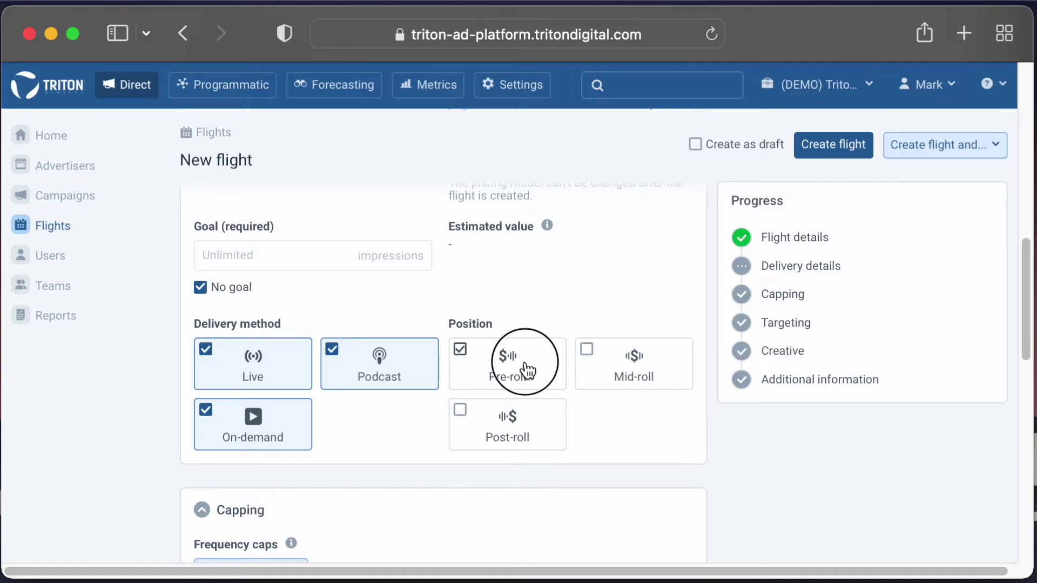
left_click(598, 374)
left_click(526, 426)
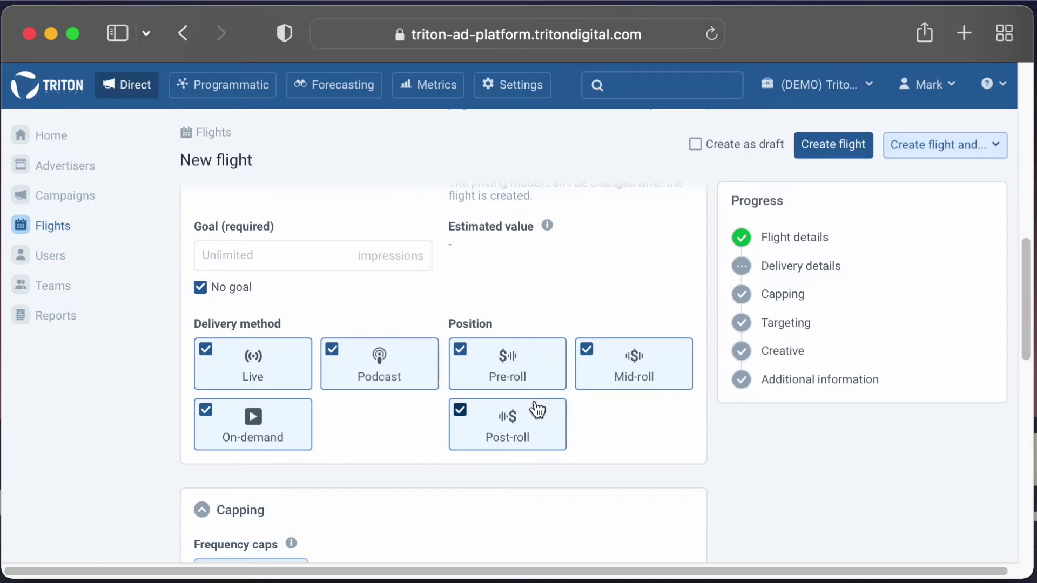
scroll(384, 447, "down", 3)
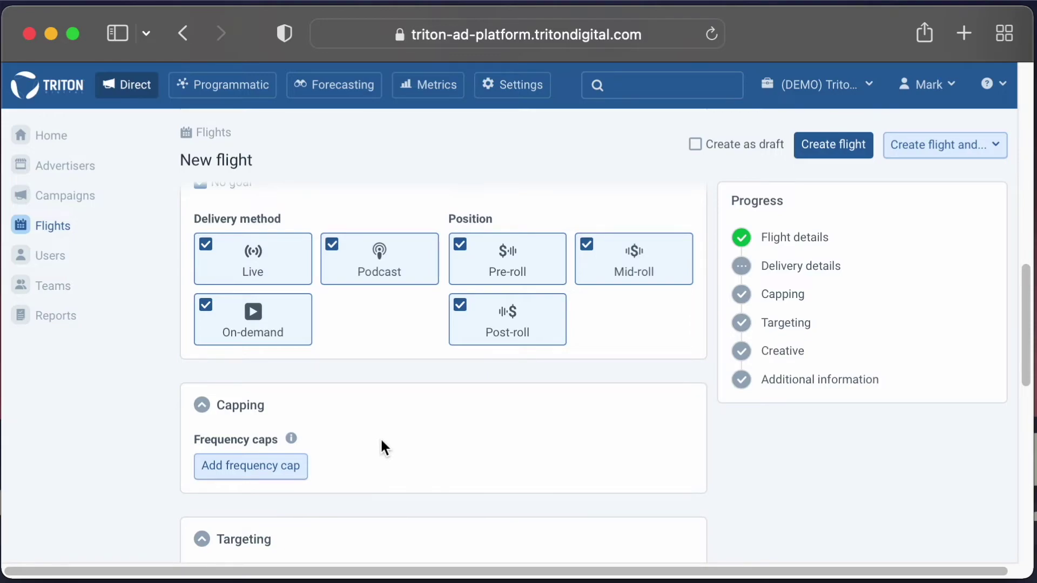
scroll(381, 442, "down", 10)
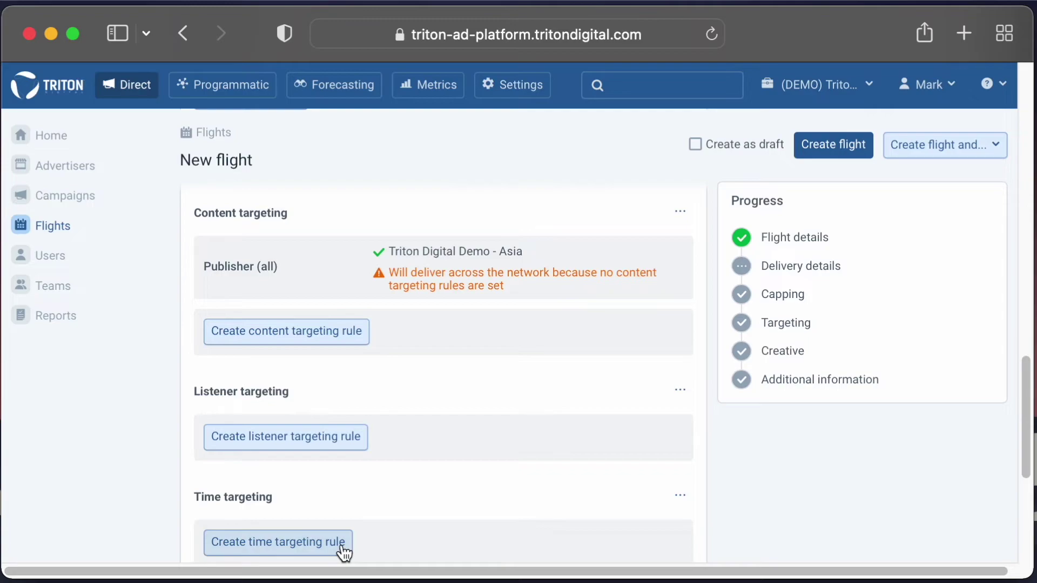
Step: Add a Position in break content rule covering the First and Last positions
left_click(298, 342)
left_click(187, 237)
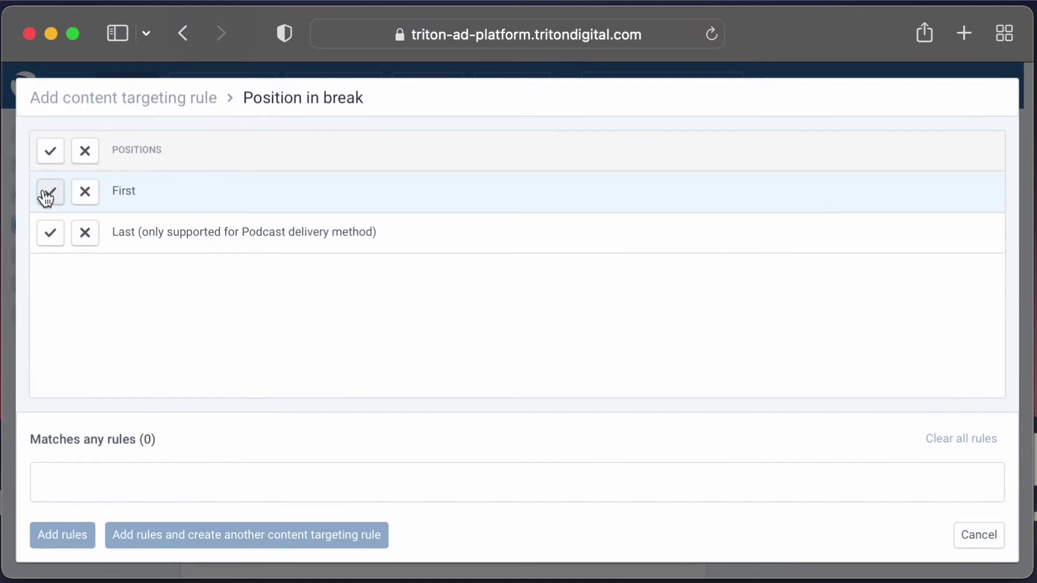
left_click(47, 192)
left_click(48, 234)
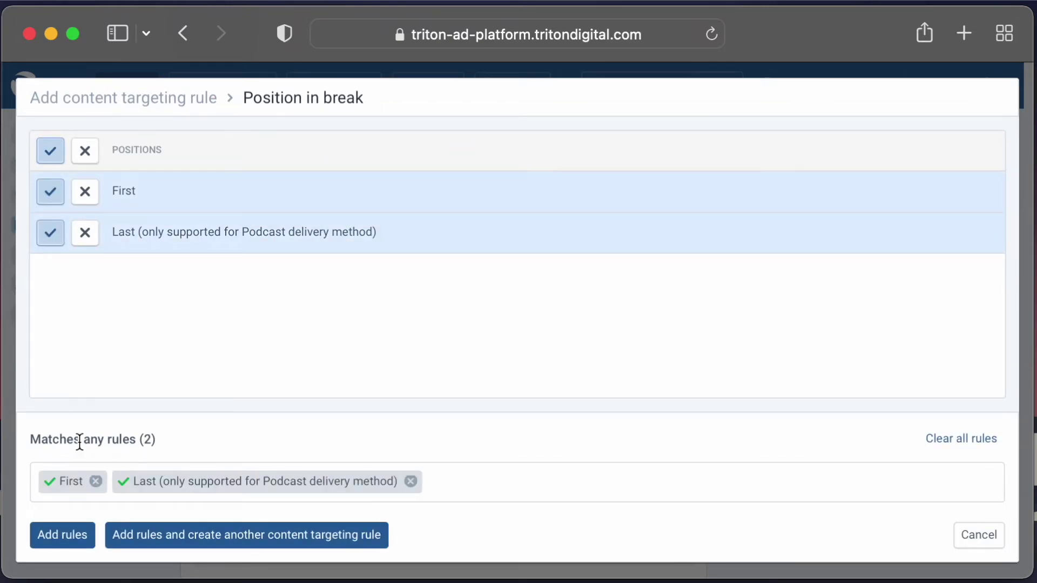
left_click(75, 540)
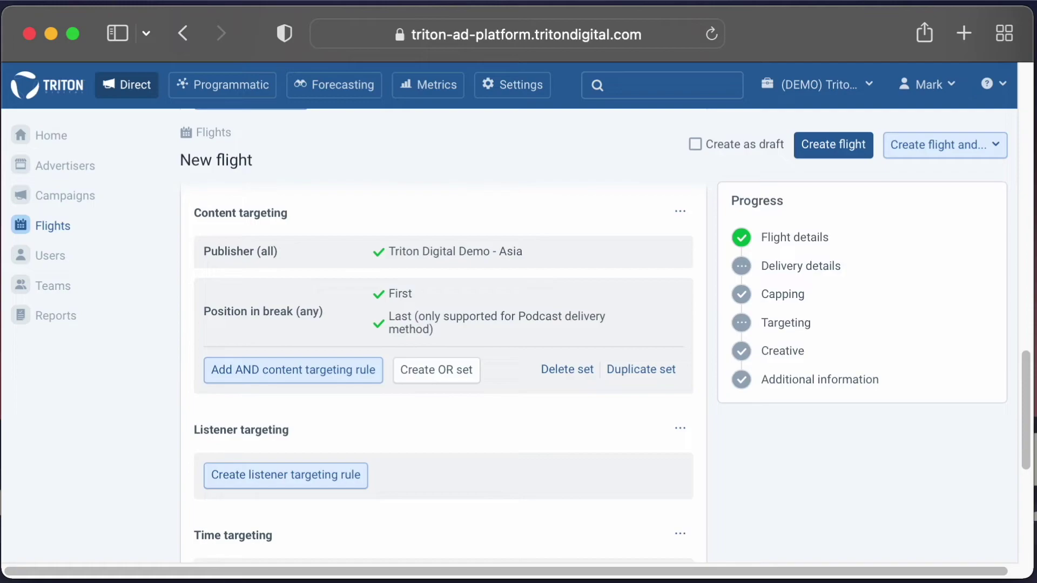
Step: Create Flight 1 with its Bulk priority, no goal and position-in-break targeting
scroll(348, 401, "down", 7)
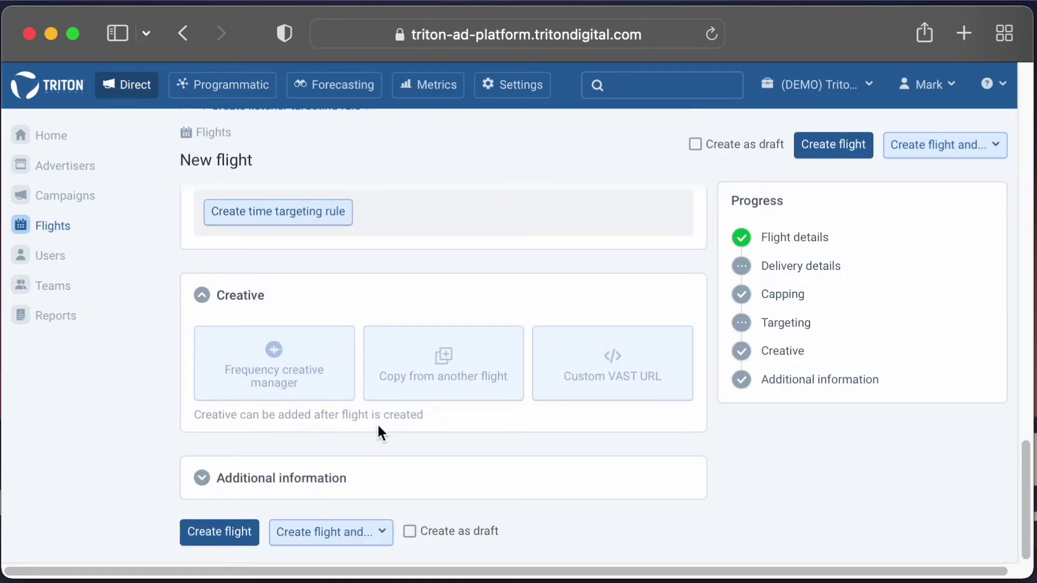
left_click(236, 534)
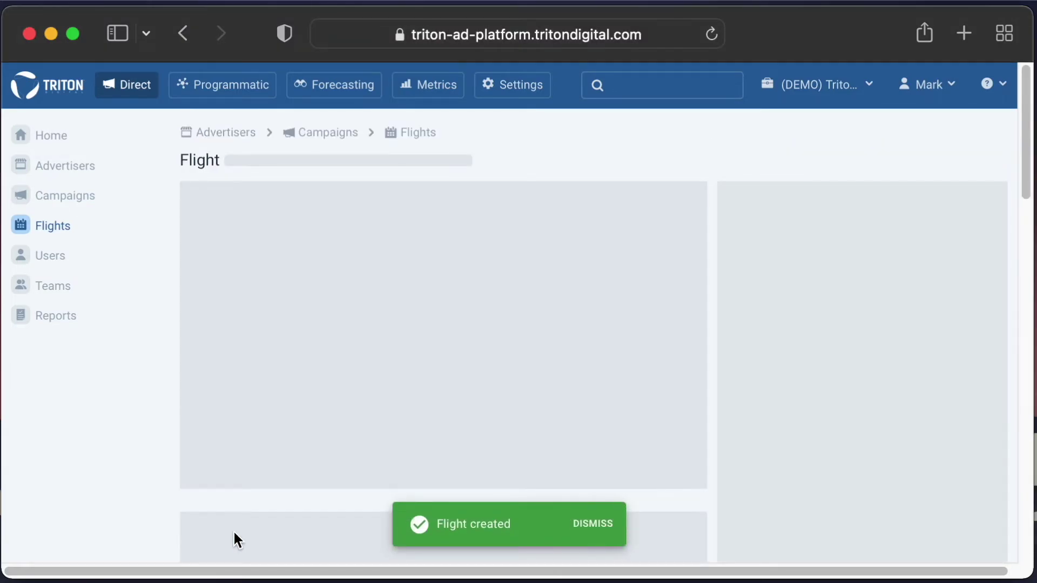
scroll(267, 429, "down", 10)
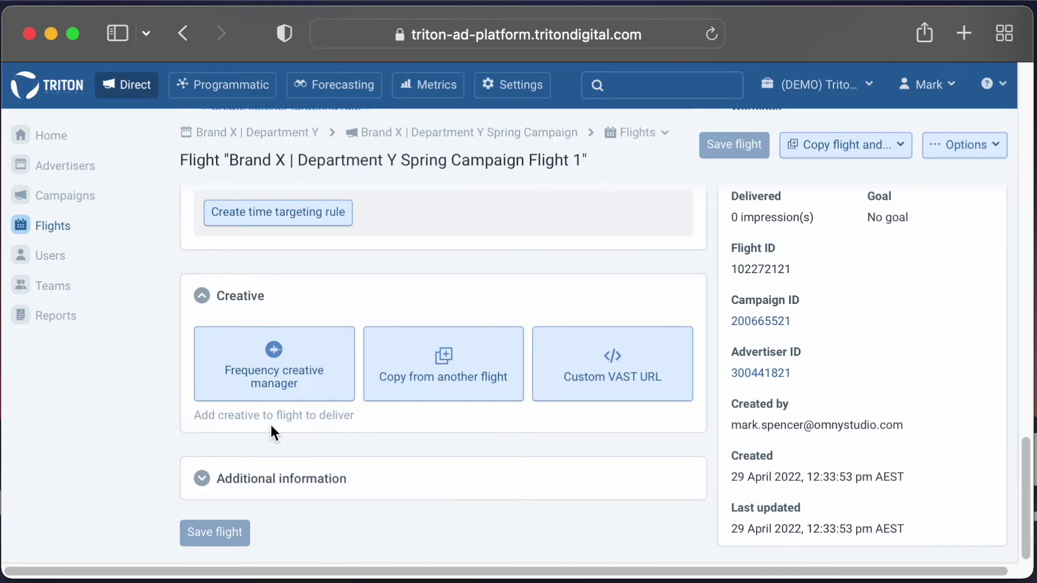
Step: Start a new ad unit in Frequency Creative Manager with a 90-second duration
left_click(267, 390)
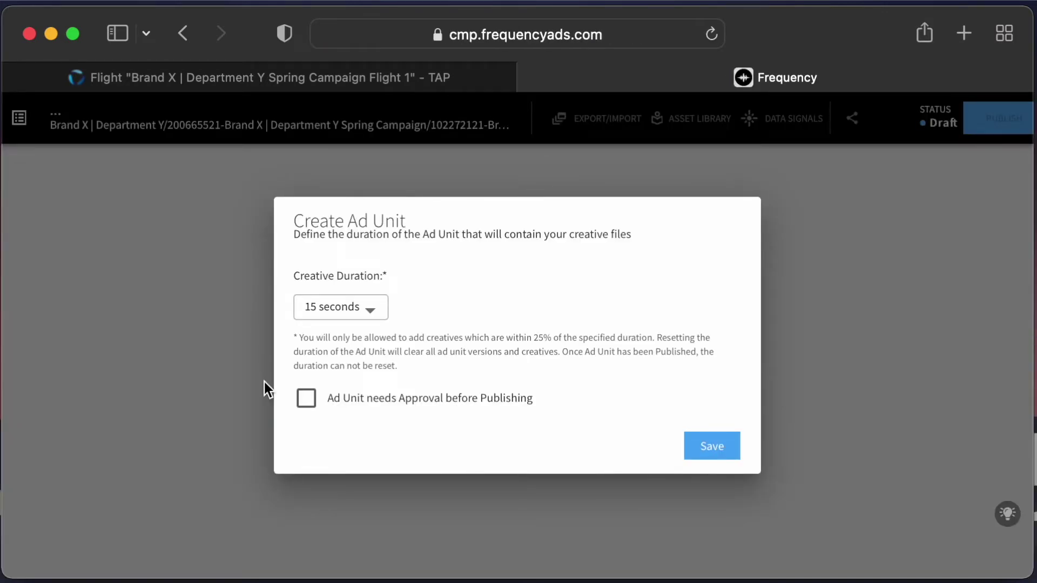
left_click(339, 312)
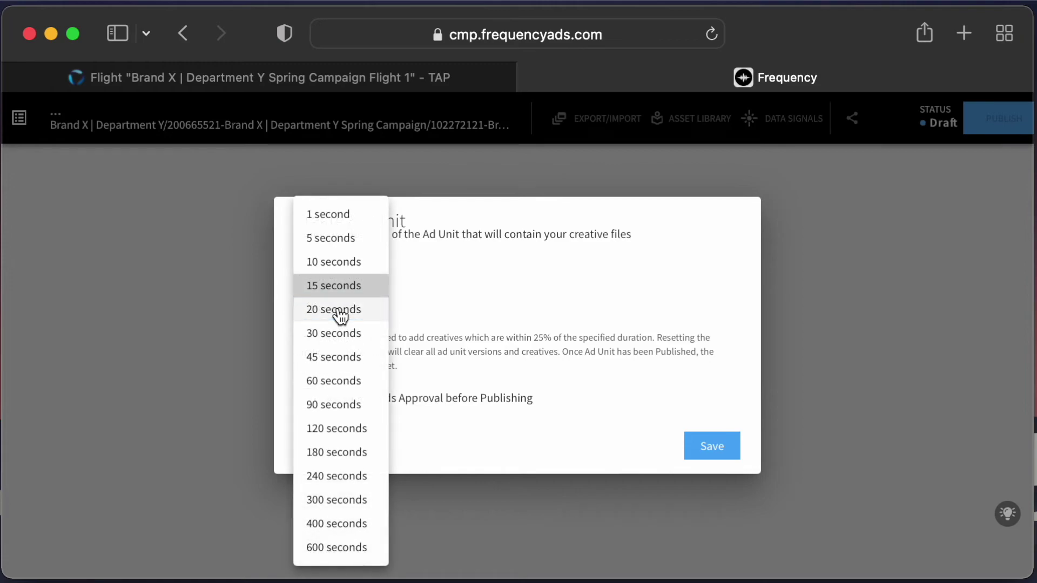
left_click(333, 403)
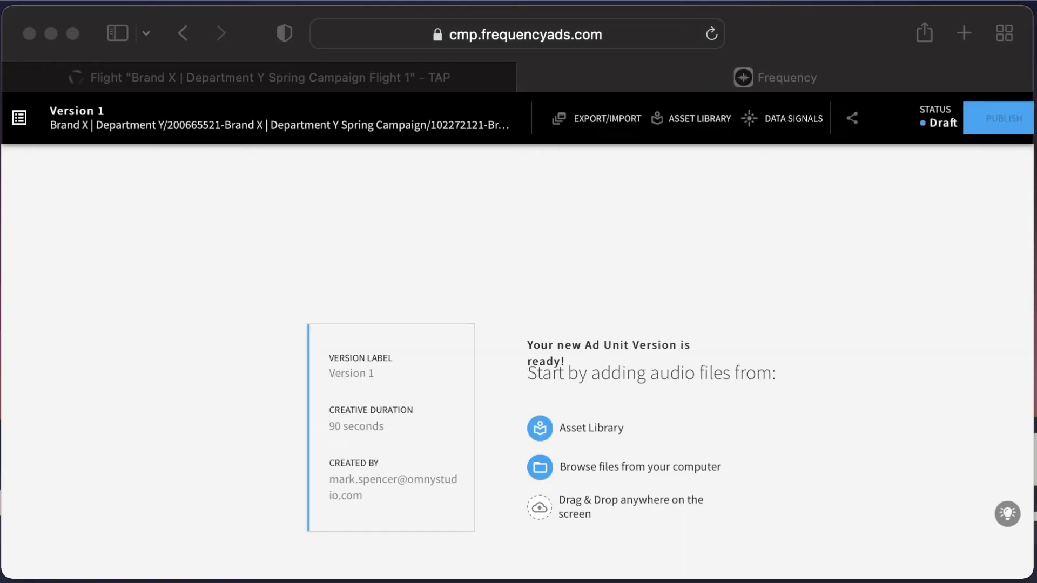
Step: Add Kids Care Drawing Contest | June 30.mp3, preview it, and review its companion banners and pixels
mouse_move(238, 6)
left_mouse_down()
mouse_move(238, 41)
mouse_move(308, 254)
left_mouse_up()
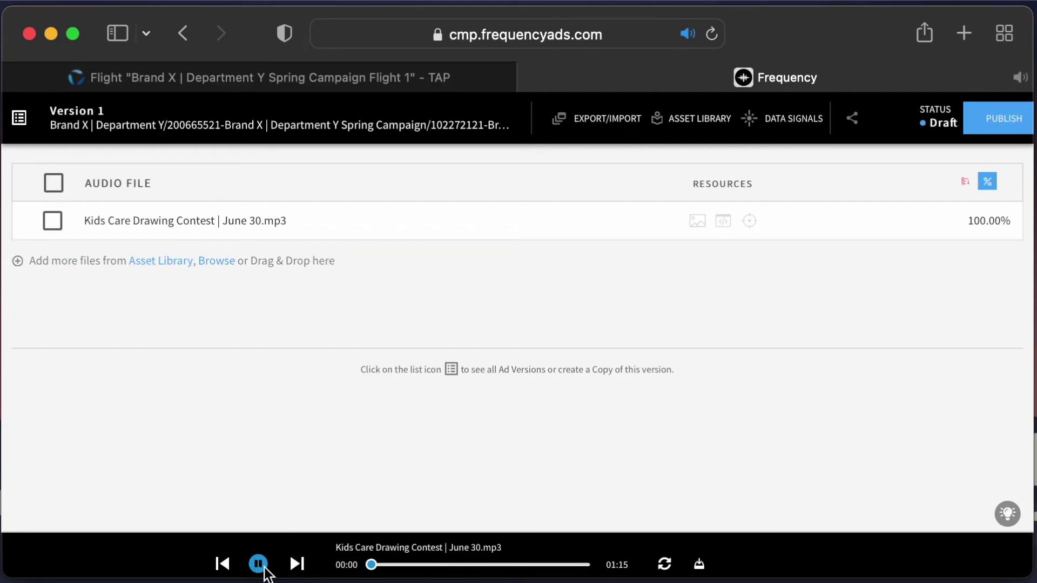
left_click(259, 564)
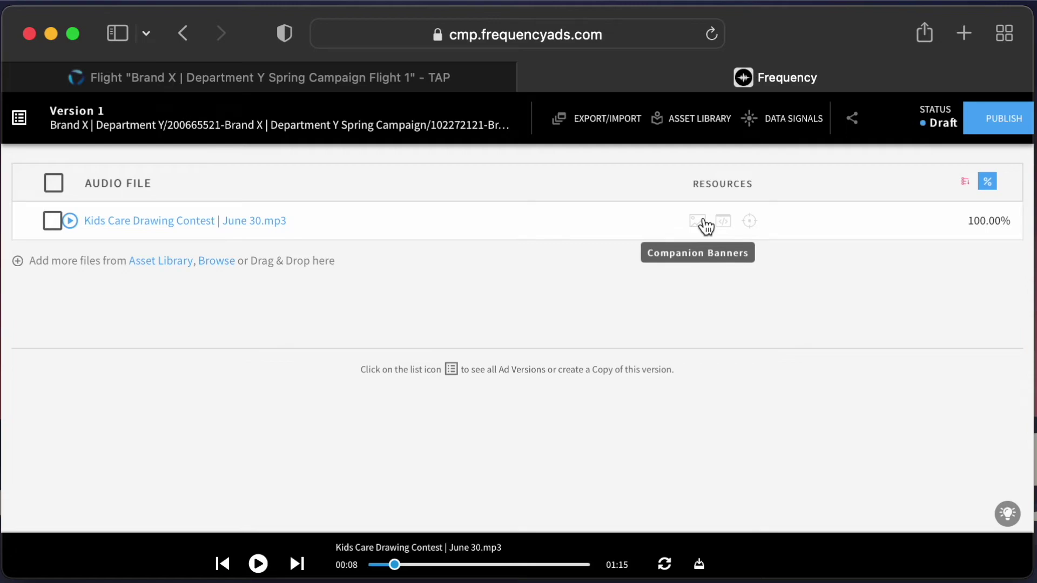
left_click(704, 223)
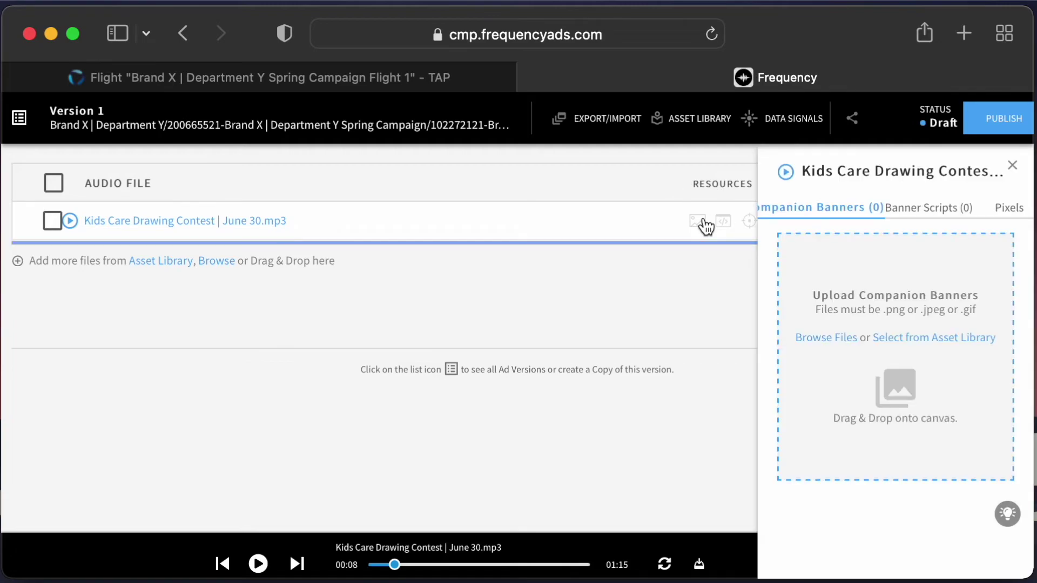
left_click(1009, 209)
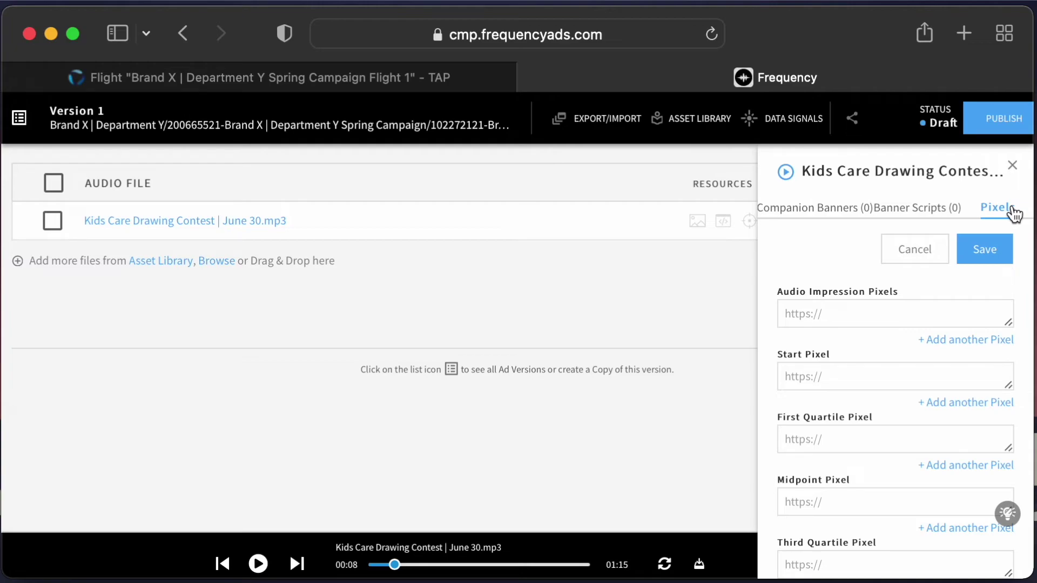
left_click(1012, 165)
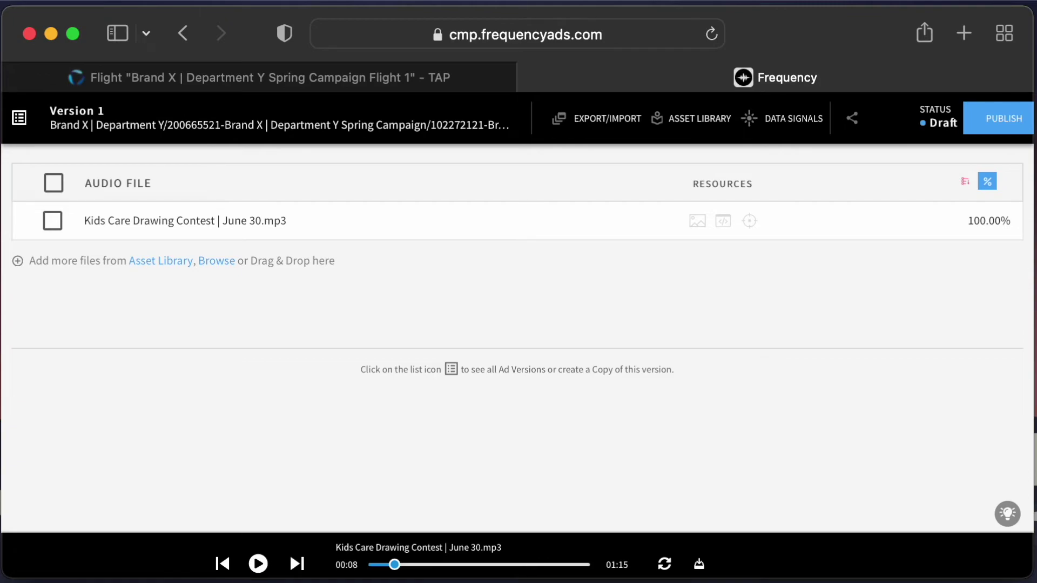
Step: Add Earthcare Game | July 11.mp3, switch to sequential distribution, and move Earthcare Game to first
left_click_drag(5, 378, 367, 306)
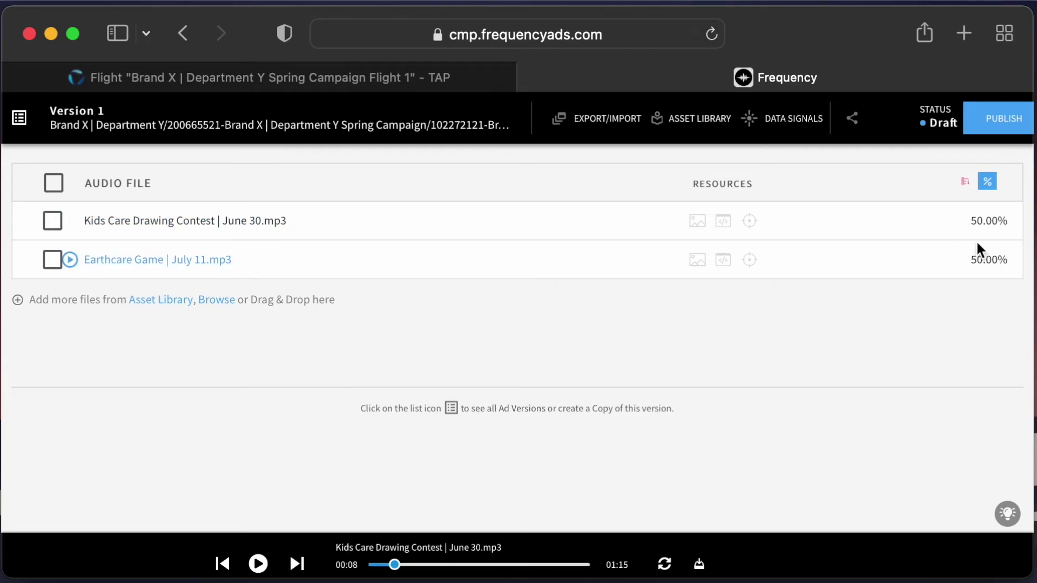
left_click(966, 182)
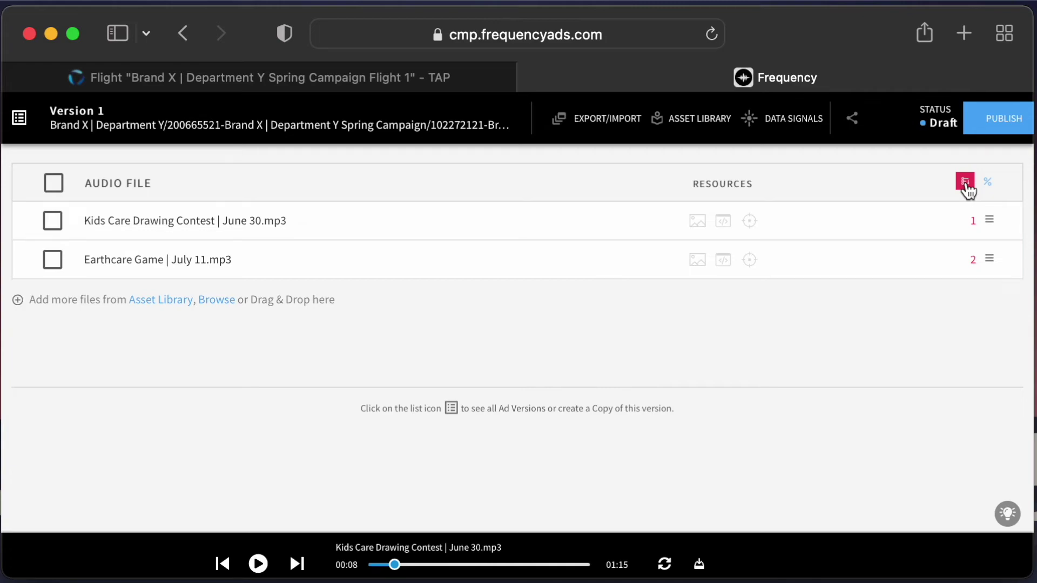
left_click_drag(989, 258, 993, 221)
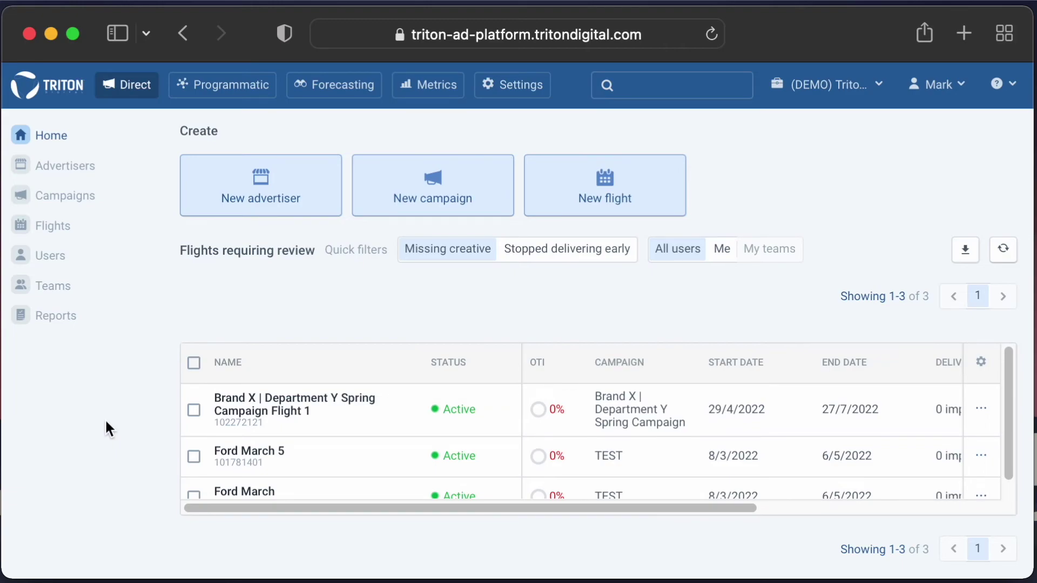
Step: Open Metrics from the top navigation bar to launch Triton Metrics in a new tab
left_click(419, 84)
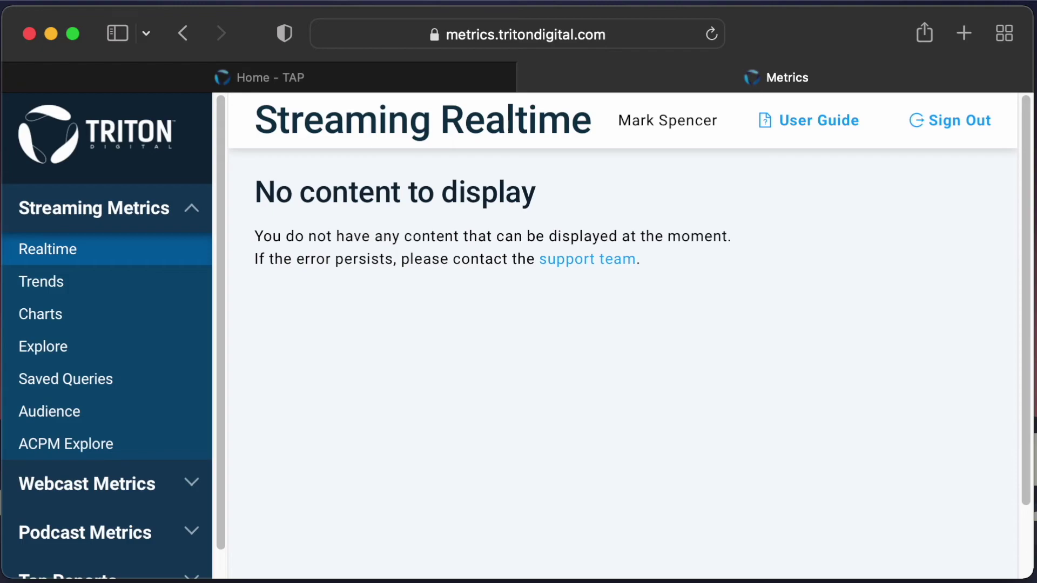
Step: Open the Tap Dashboard report under Tap Reports > Tap Explore
left_click(108, 575)
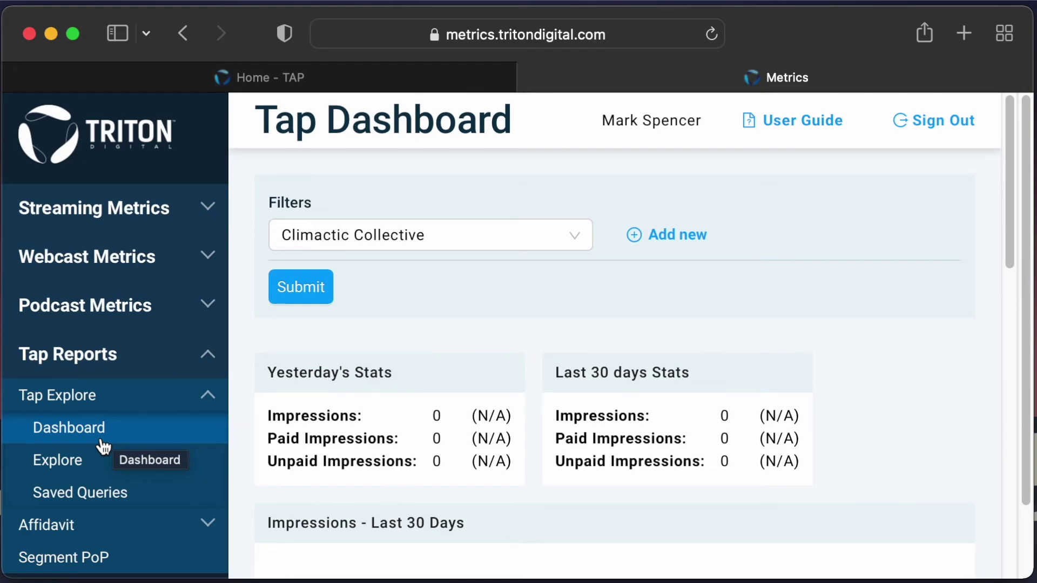
Step: Open the Explore report under Tap Explore in the sidebar
left_click(87, 463)
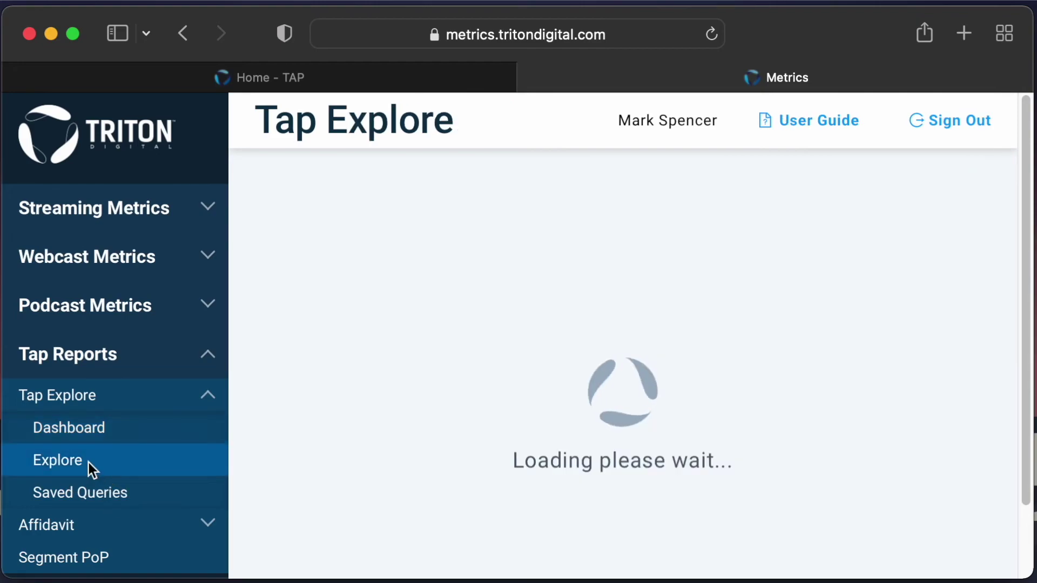